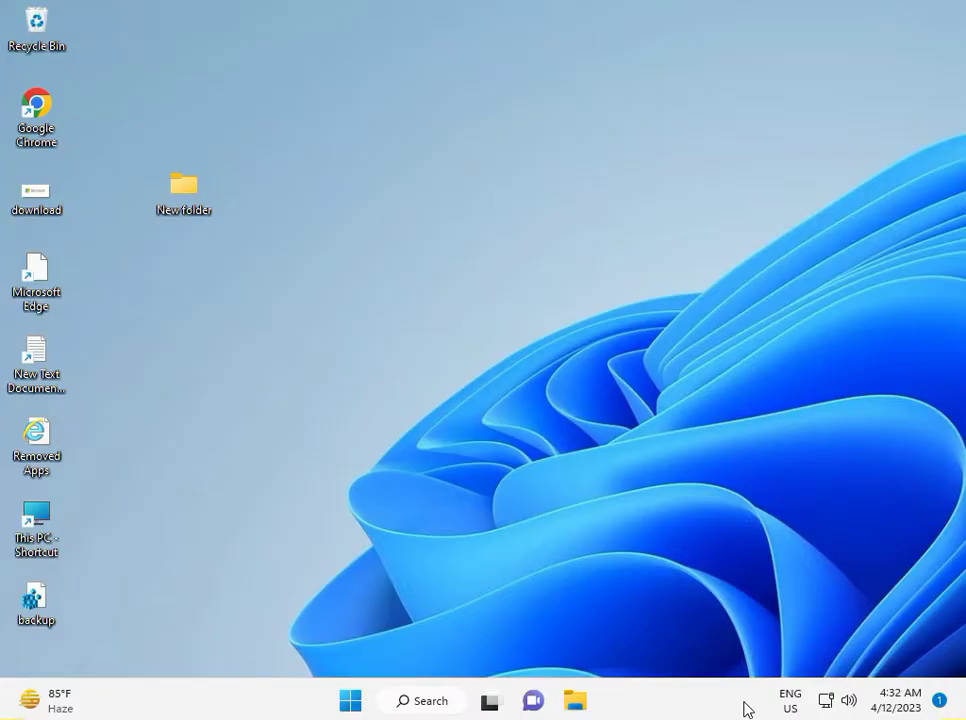
- Search the Start menu for 'disk man', then dismiss the results without opening any
click(351, 705)
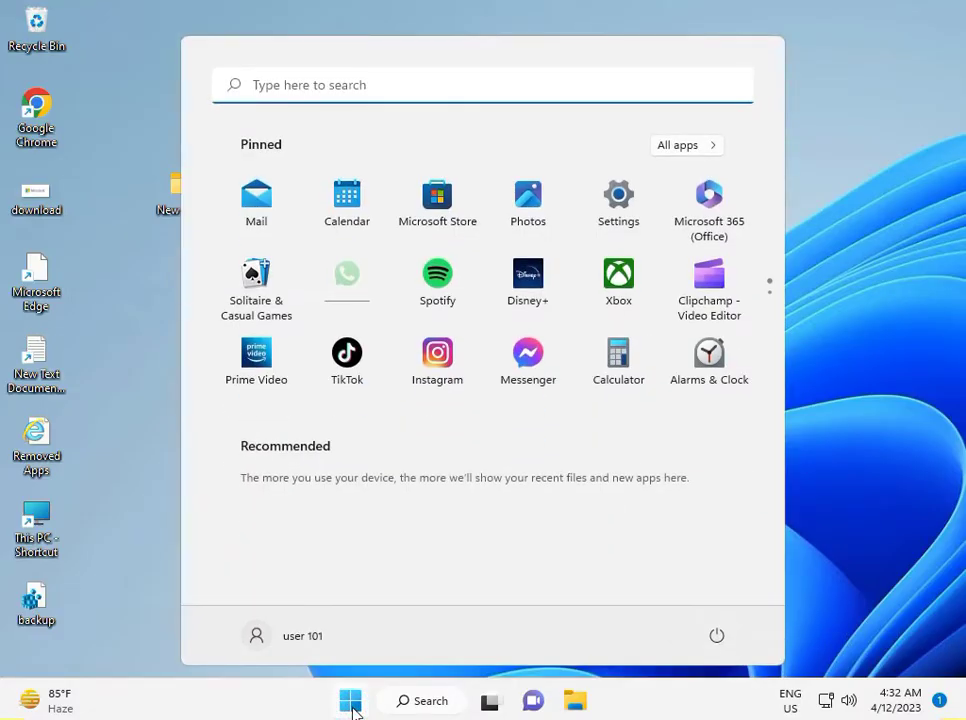
text(di)
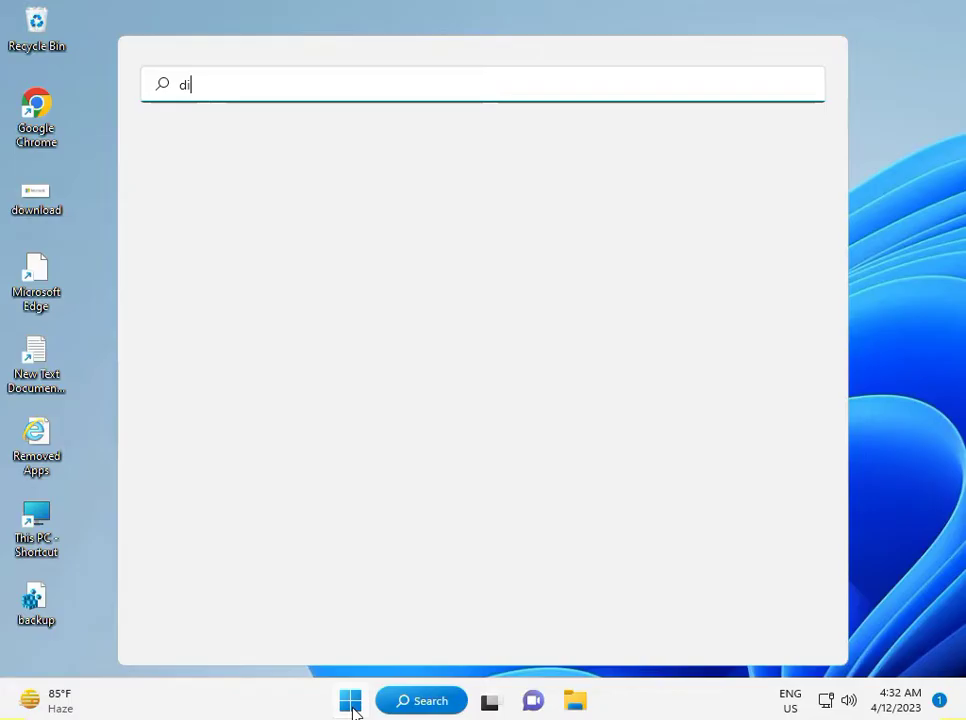
text(sk )
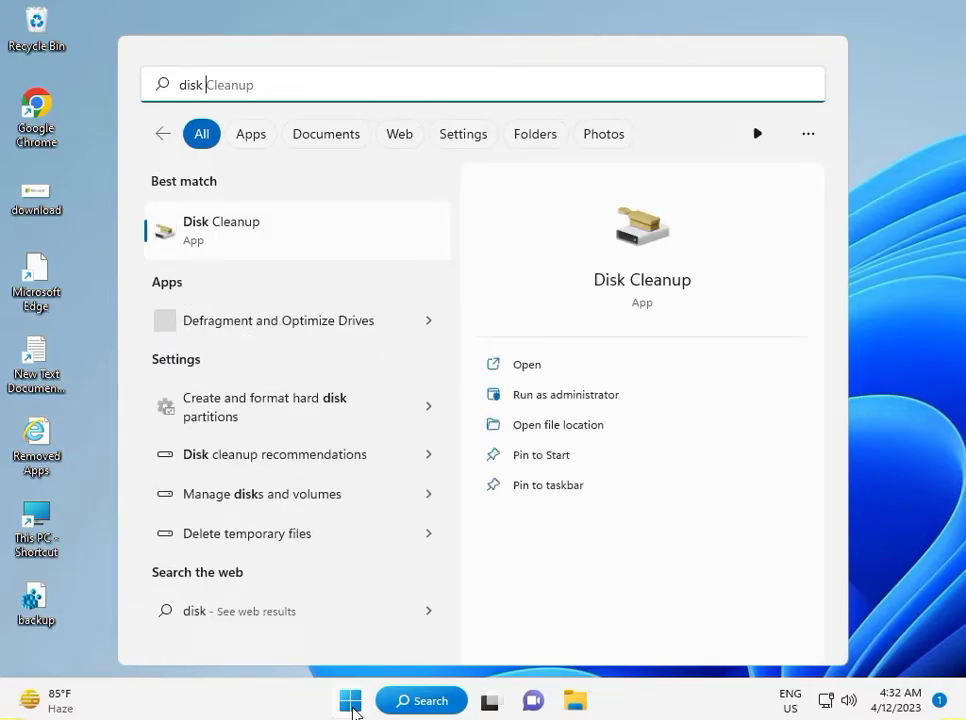
text(man)
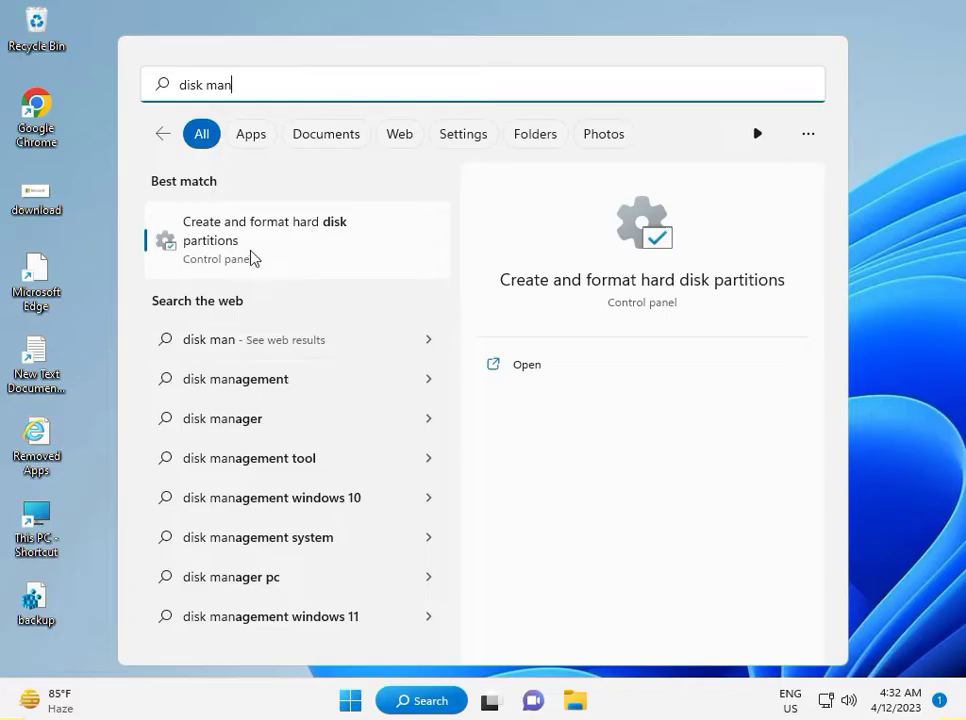
click(880, 380)
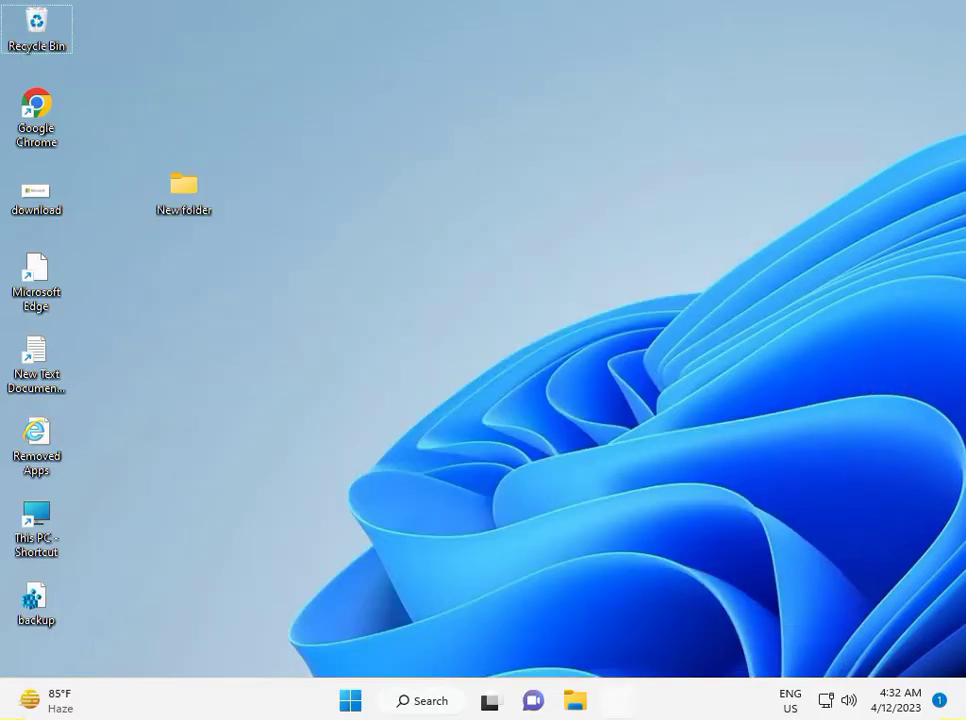
- Launch Computer Management via This PC's Manage option in File Explorer, then close Explorer
click(575, 705)
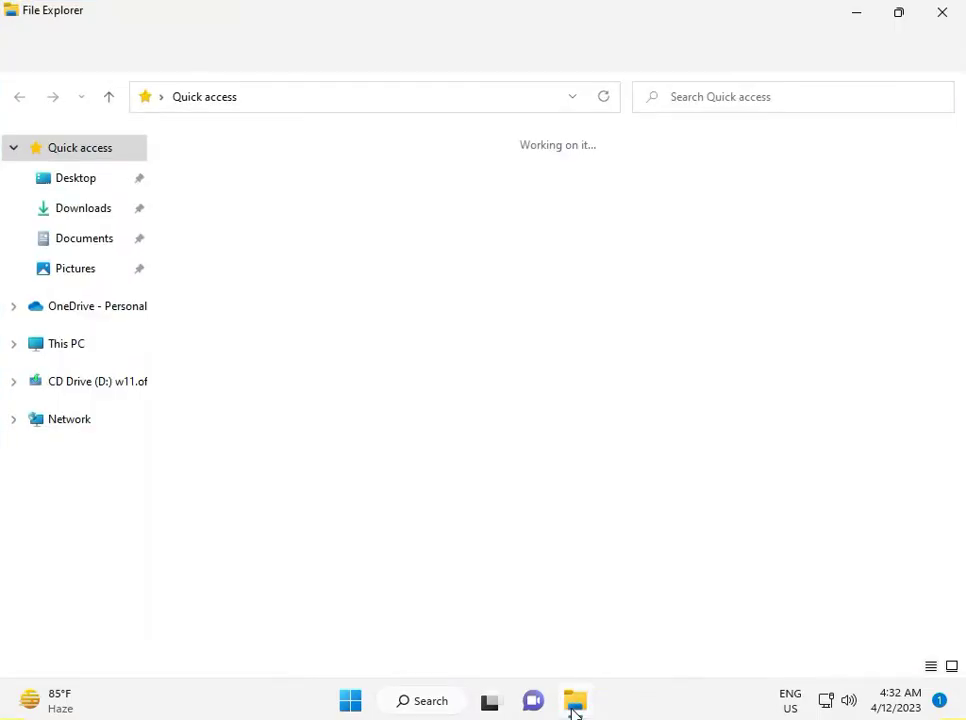
right_click(77, 350)
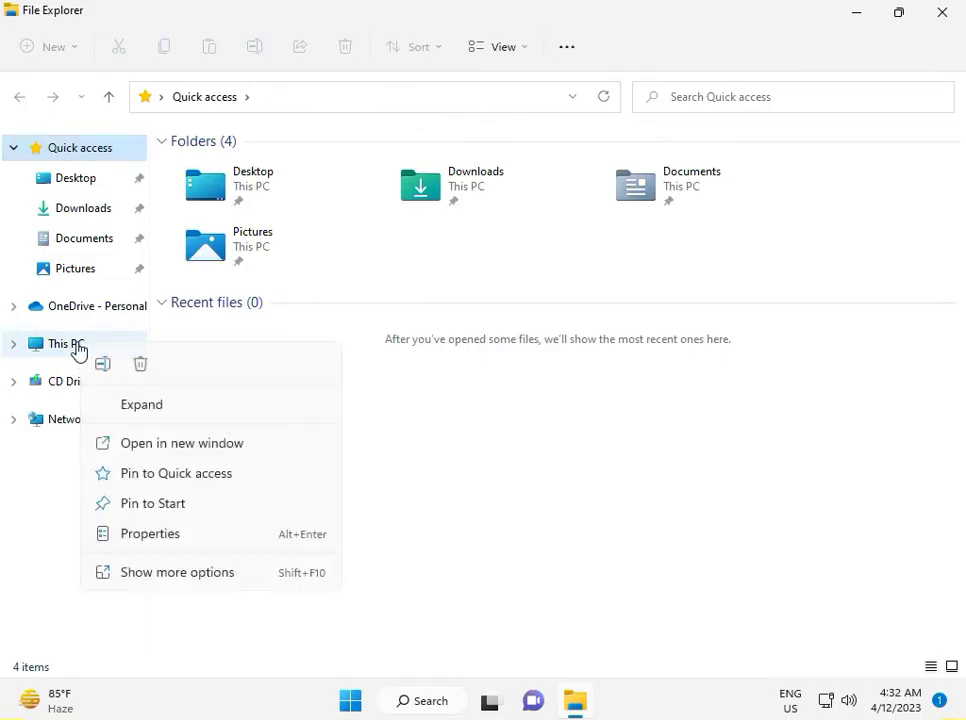
click(157, 576)
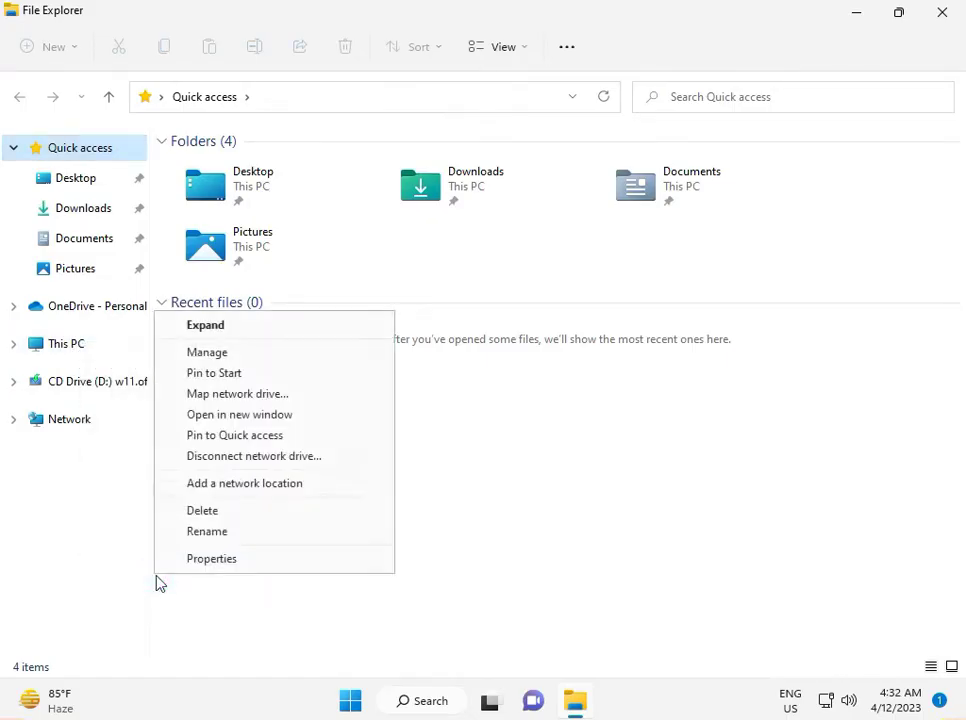
click(216, 354)
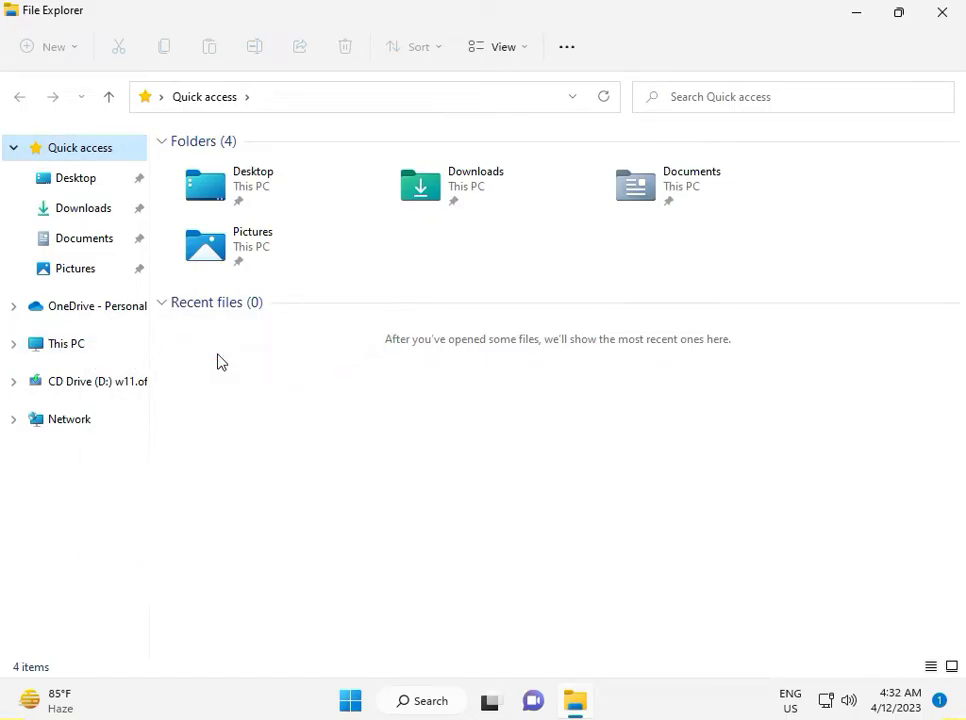
click(955, 13)
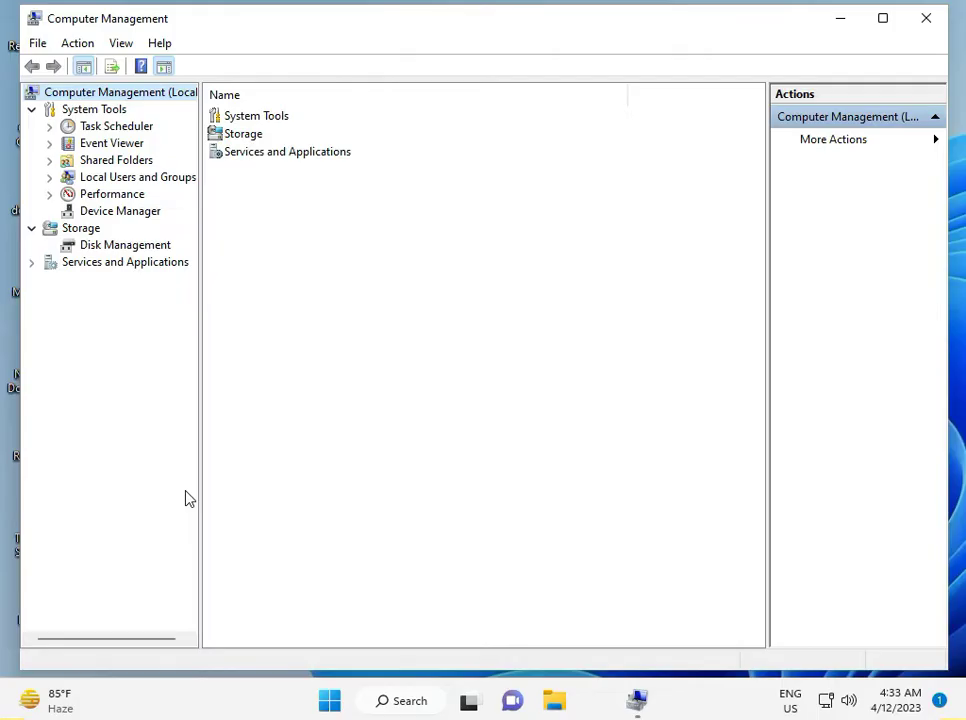
- Rescan all disks in Disk Management for missing drives, then close Computer Management
click(140, 247)
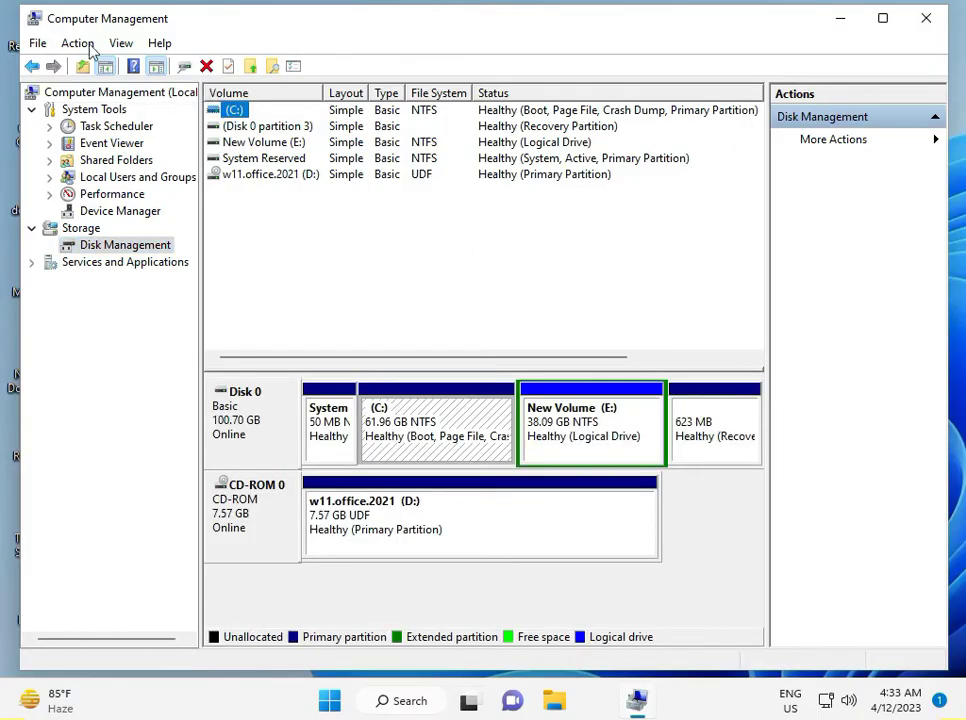
click(80, 44)
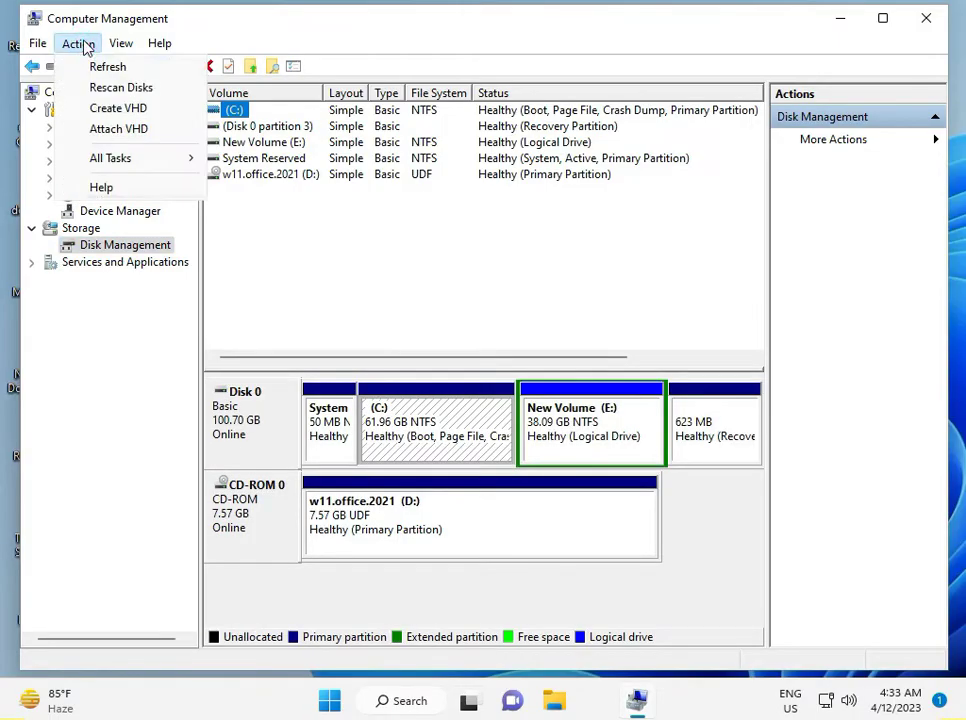
click(100, 89)
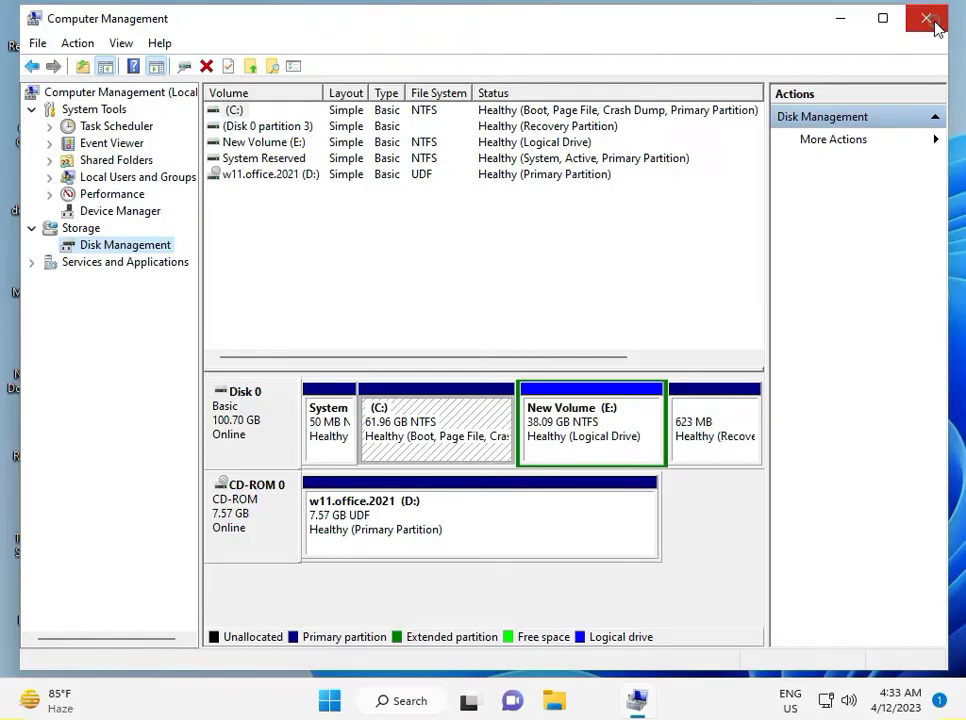
click(926, 18)
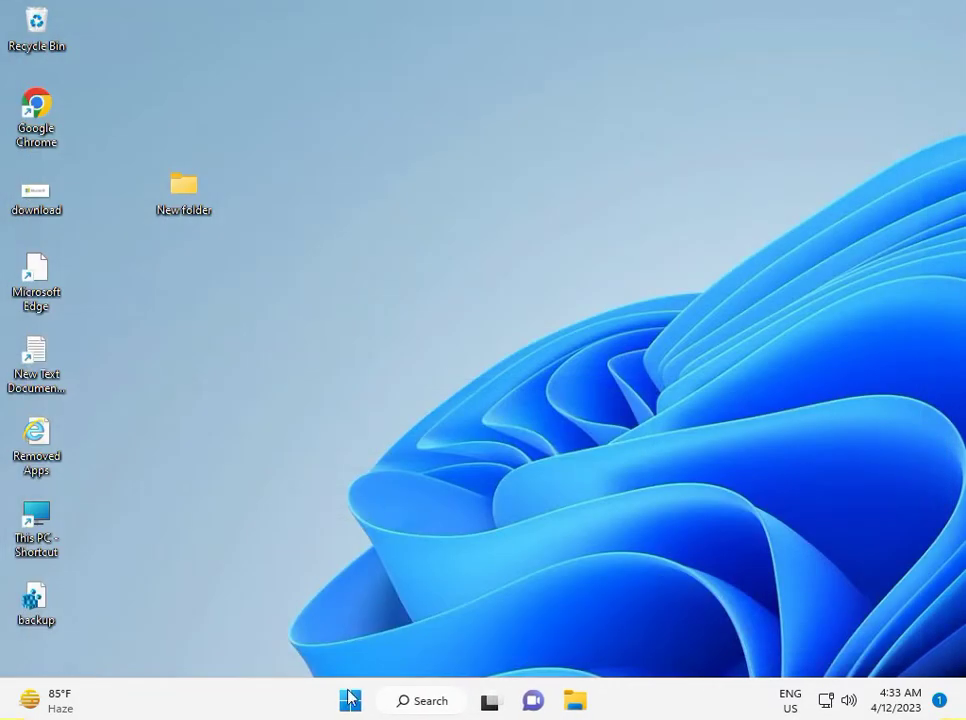
- Search 'cmd' and run Command Prompt as administrator, approving the UAC prompt
click(351, 702)
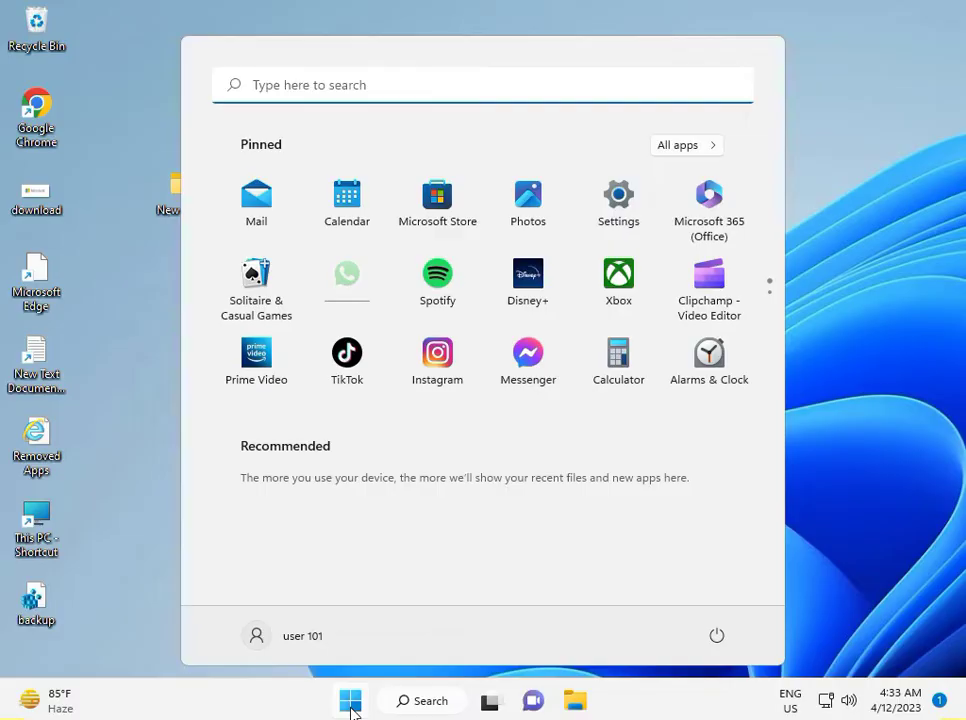
text(cmd)
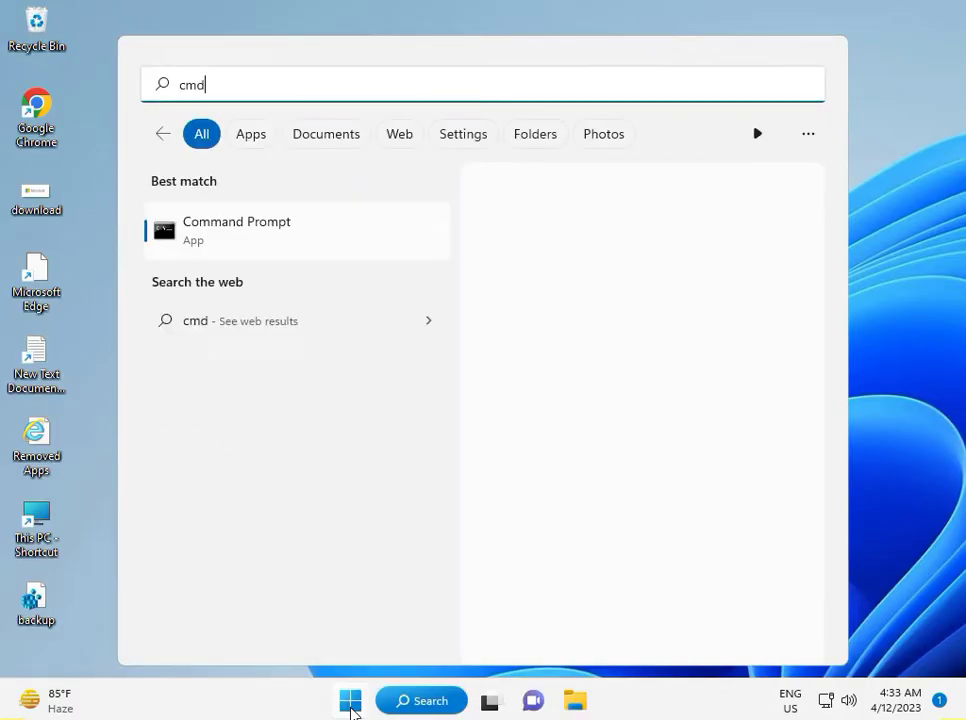
right_click(212, 241)
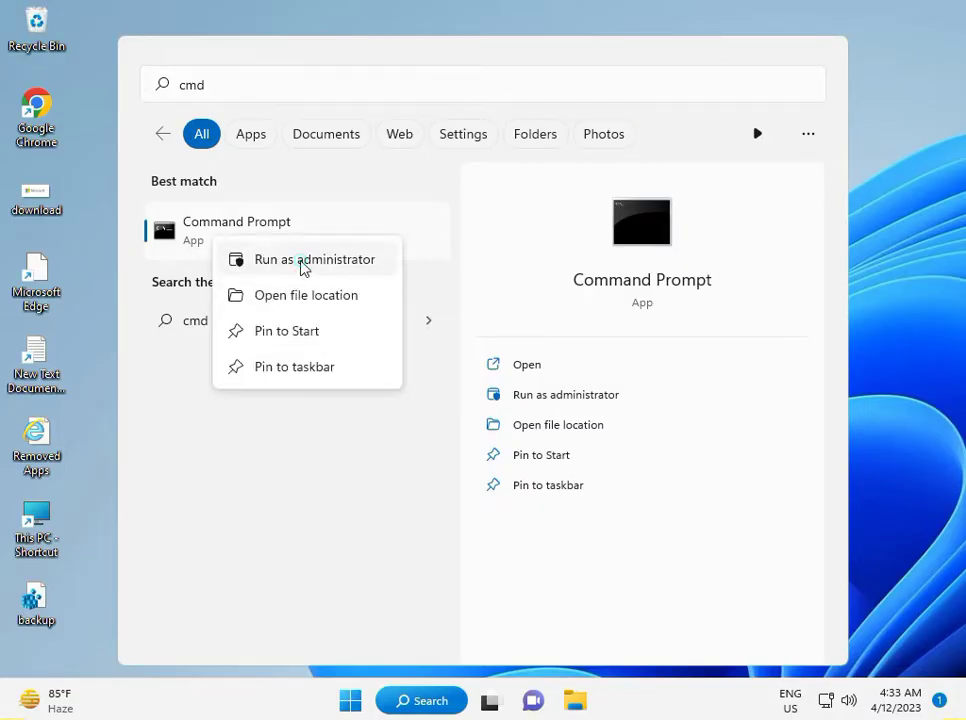
click(300, 261)
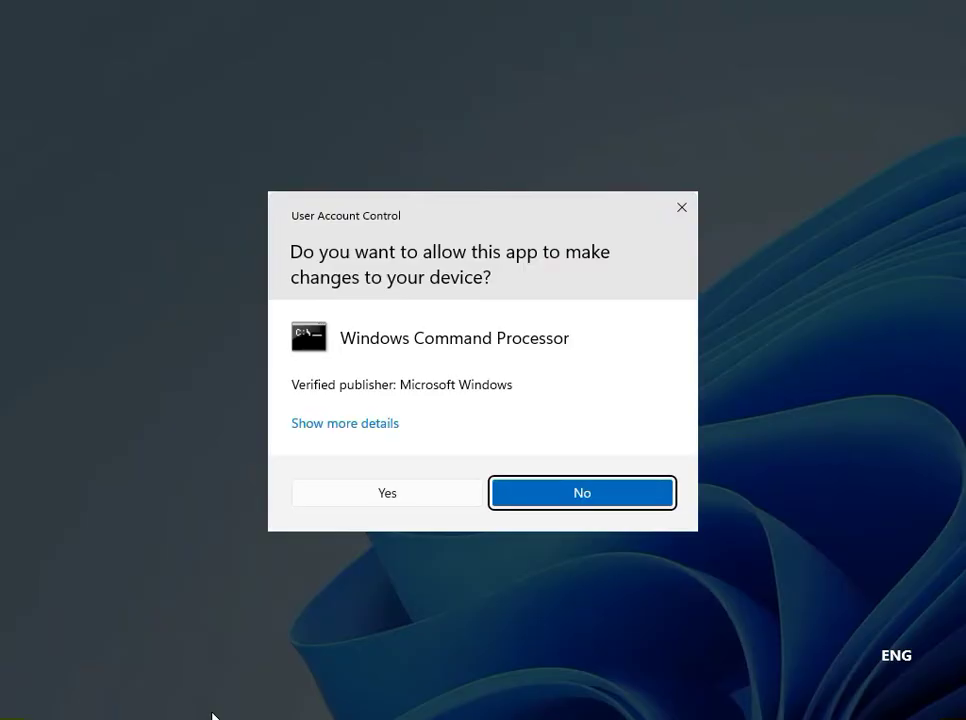
click(417, 502)
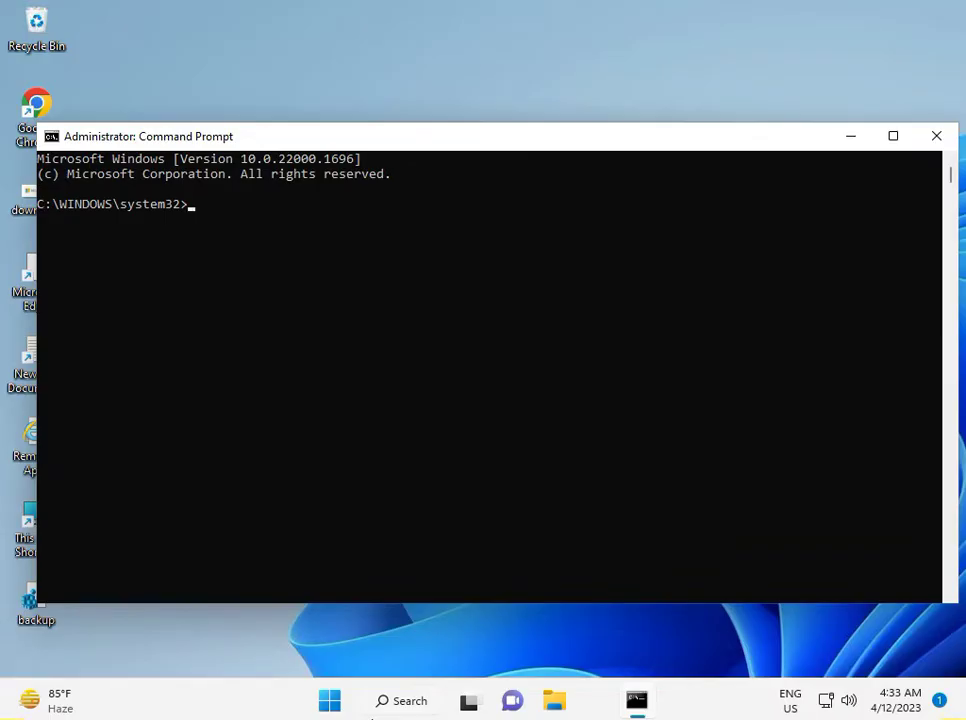
- Run chkdsk c: /f /r /x in the elevated Command Prompt
text(ch)
text(kd)
text(sk )
text(C)
key(BackSpace)
text(c)
text(:)
text( /f)
text(/)
key(BackSpace)
text(/)
text(r)
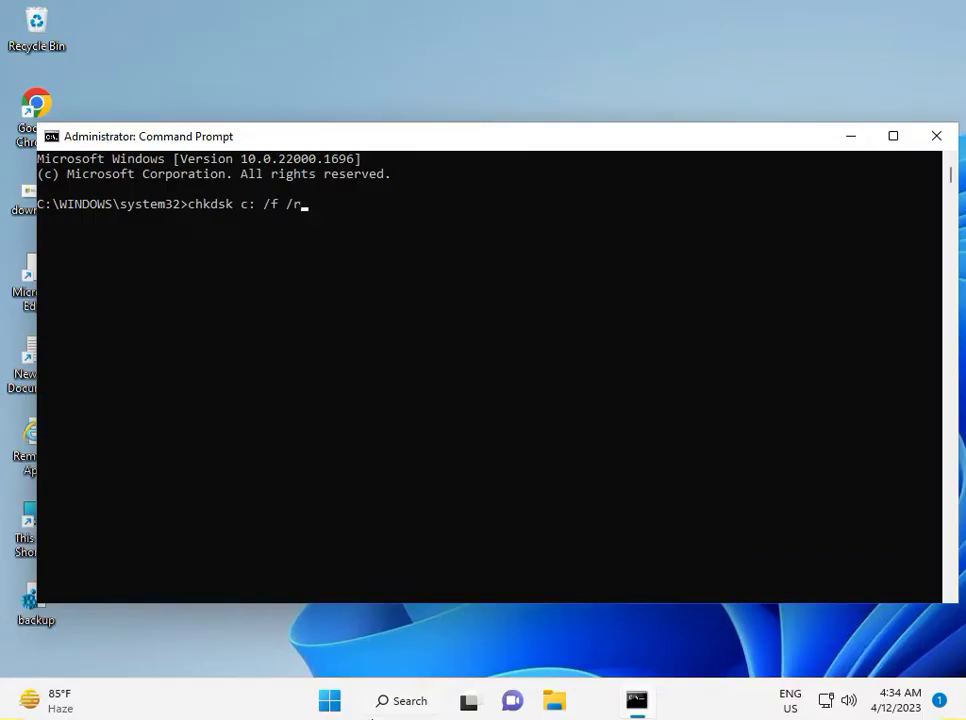
text( /x)
key(Return)
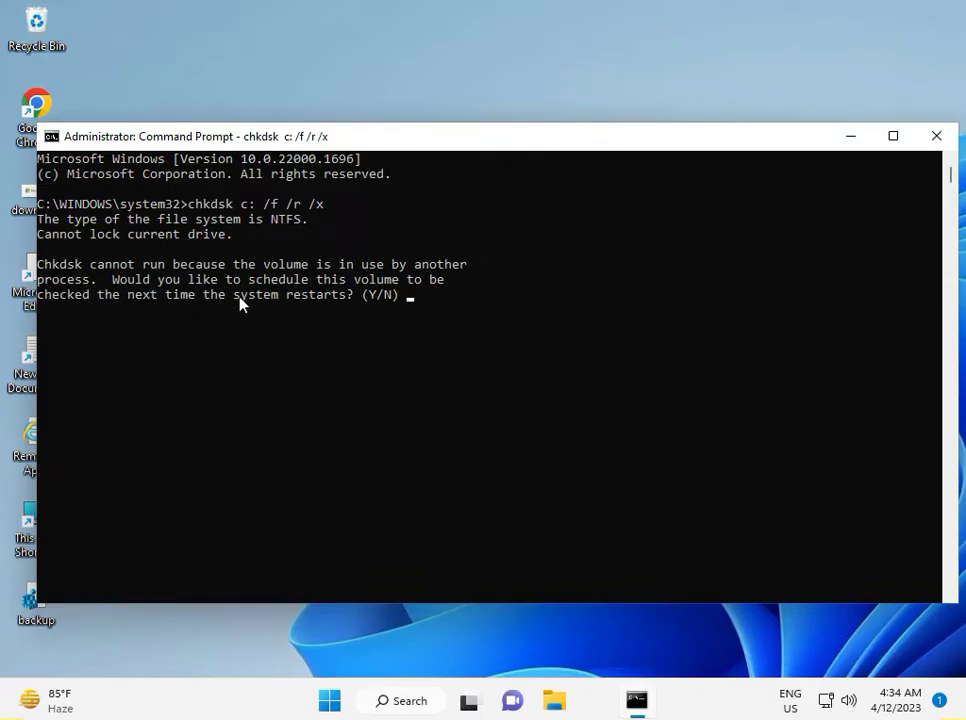
- Answer y to schedule the C: check at next restart and close the console
text(y)
key(Return)
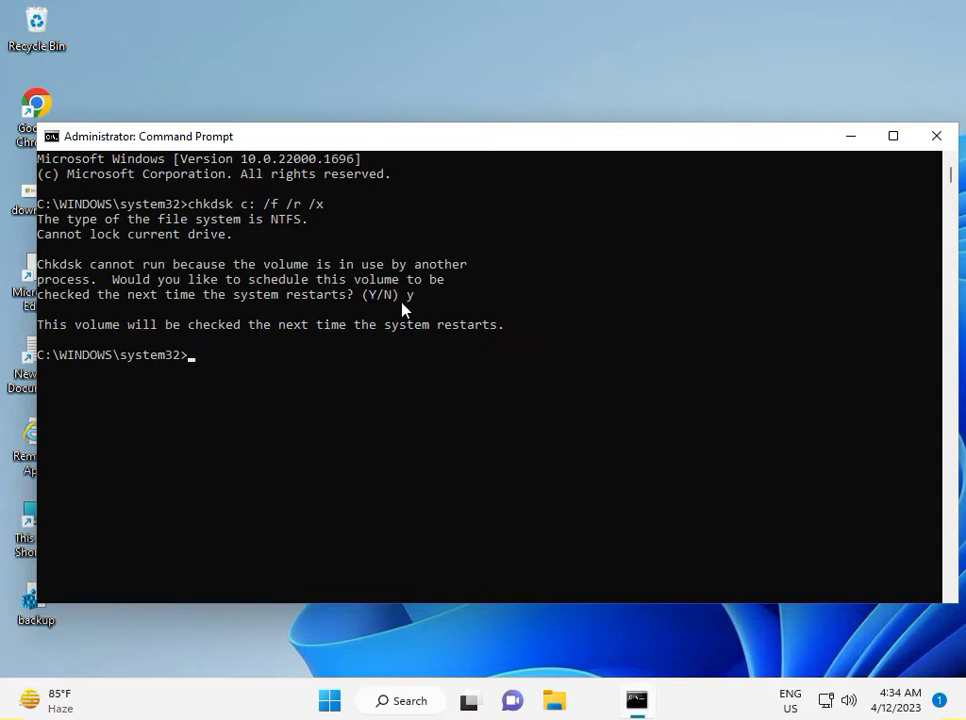
click(936, 135)
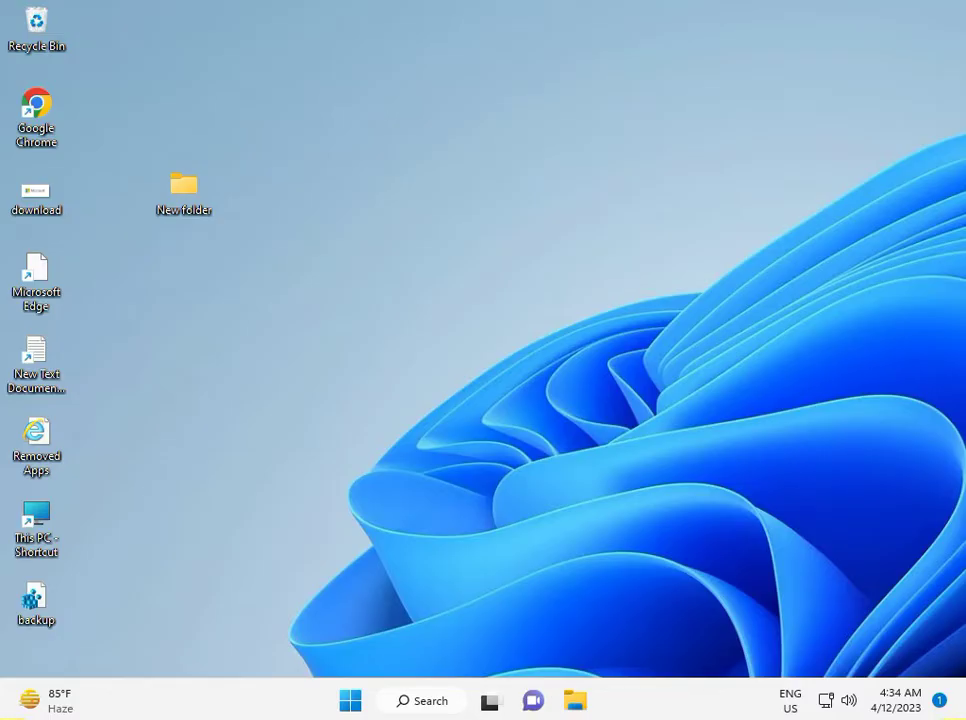
click(351, 708)
click(629, 207)
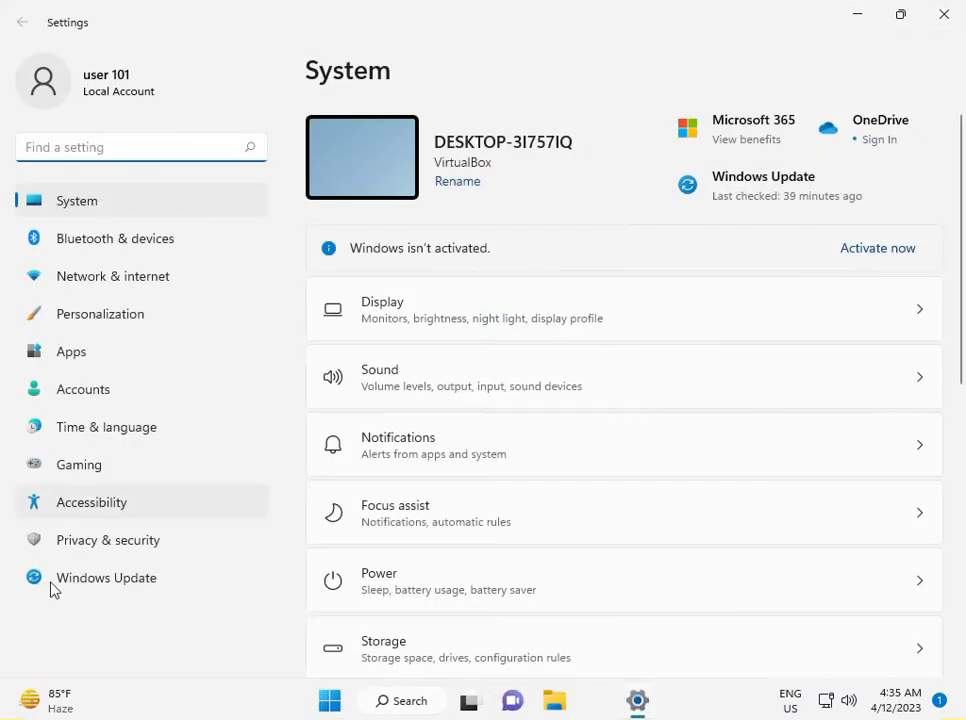
click(127, 590)
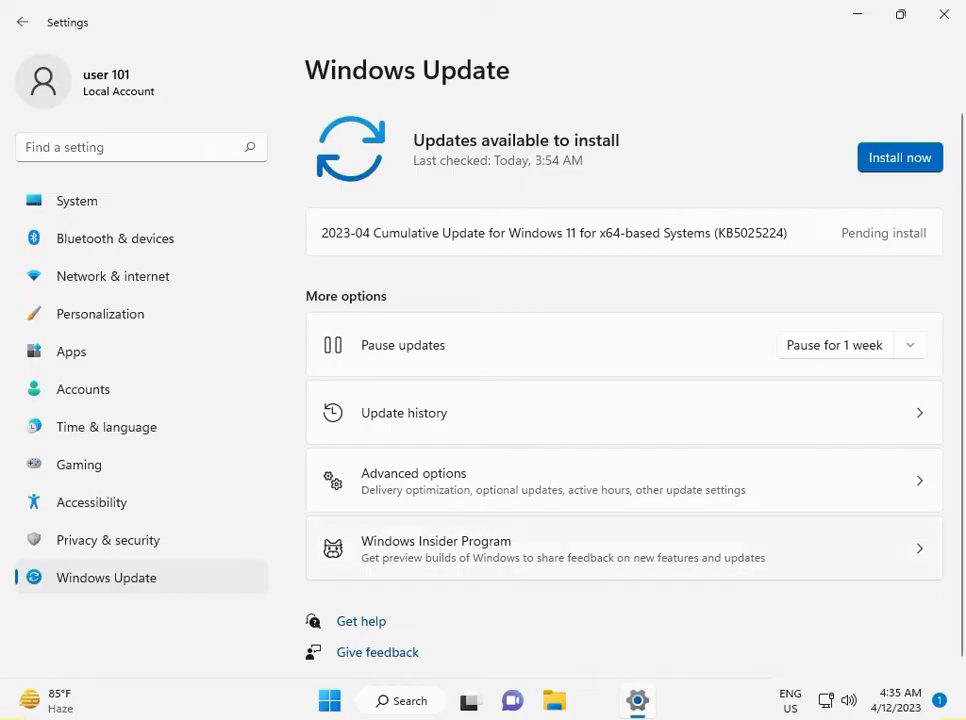
click(942, 15)
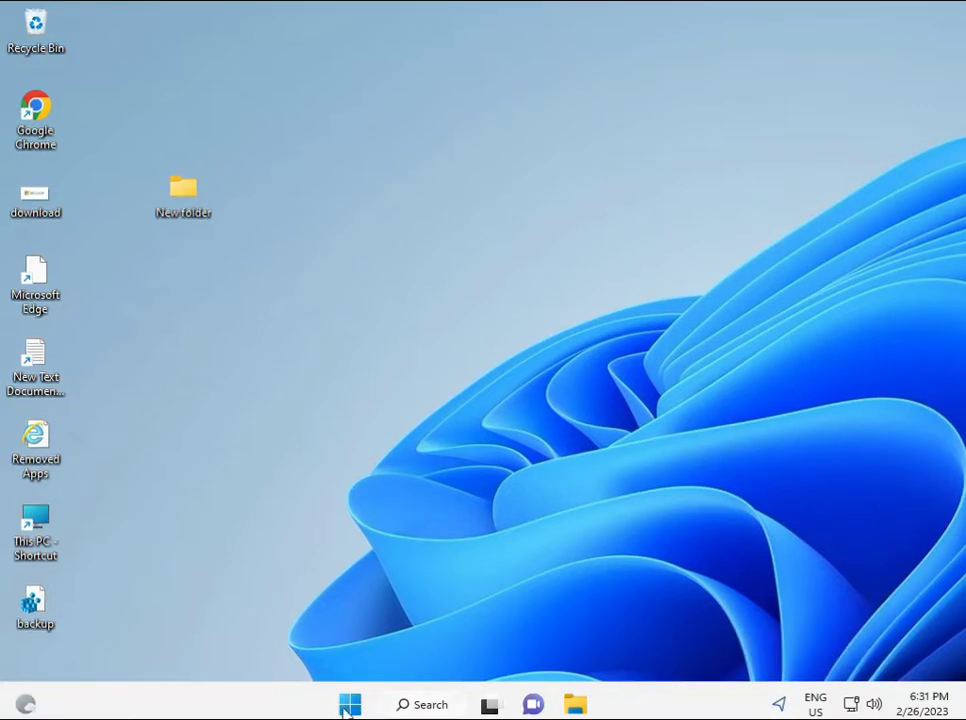
- Search 'cmd' again and start Command Prompt as administrator, approving UAC
click(350, 705)
click(394, 705)
text(cmd)
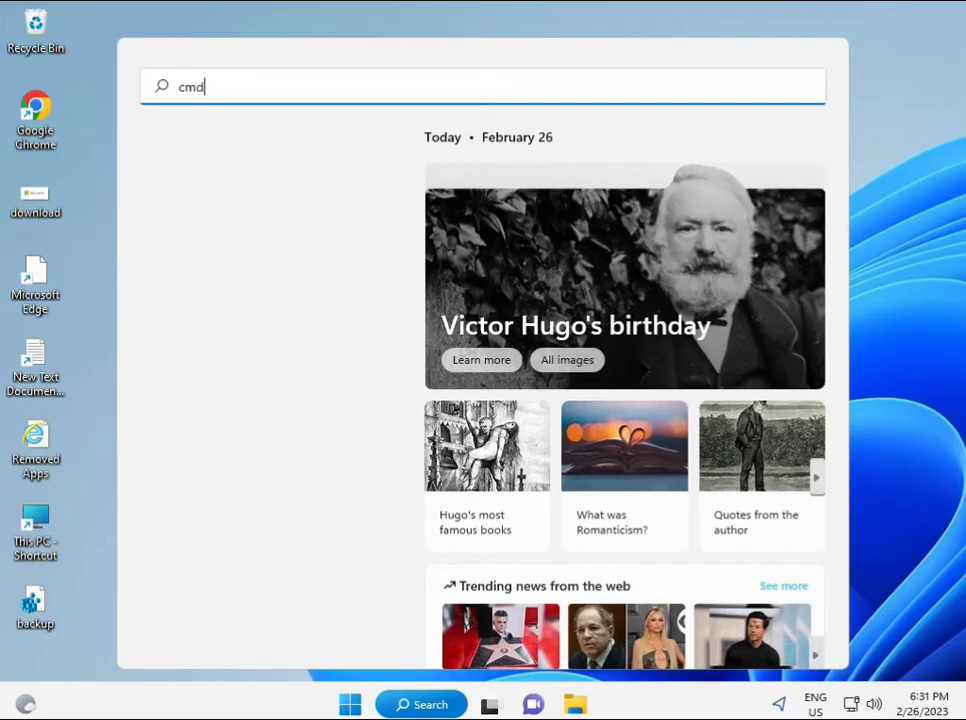
click(213, 234)
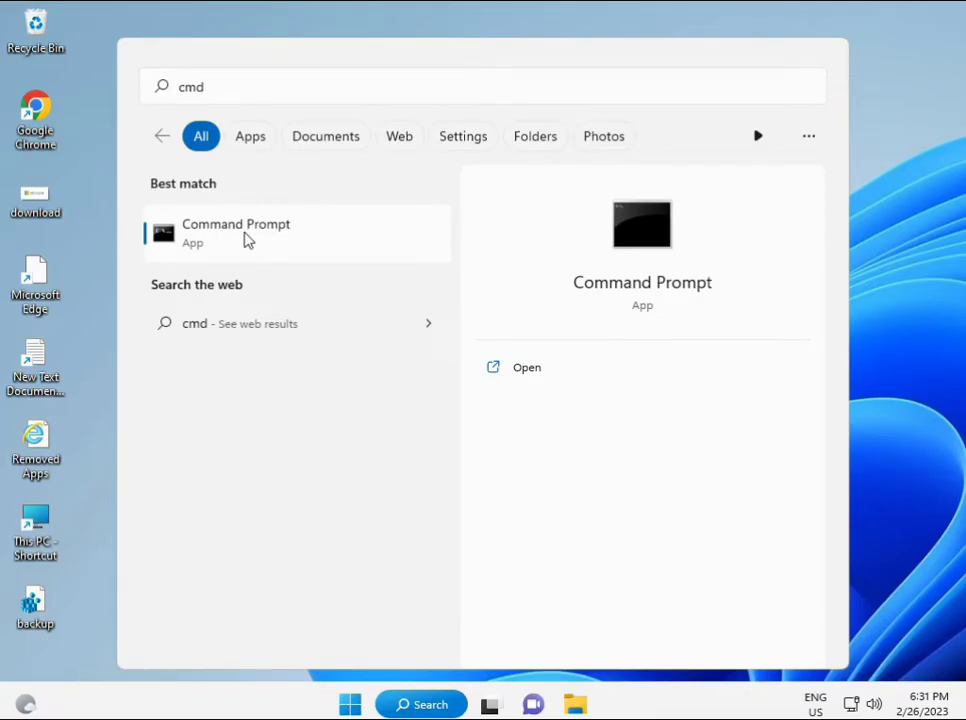
right_click(247, 240)
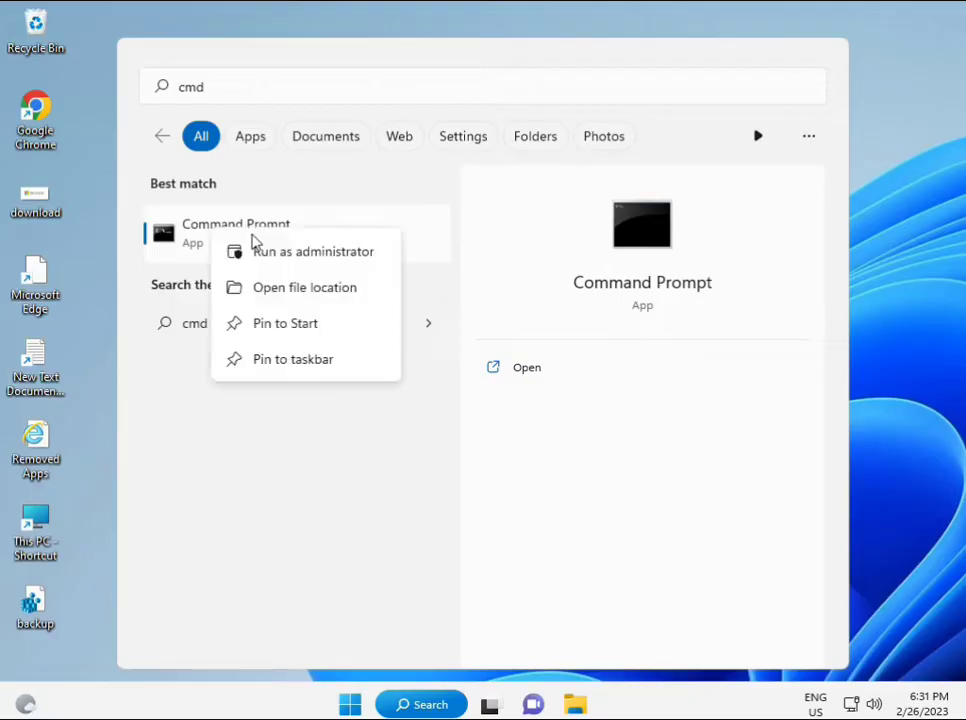
click(297, 259)
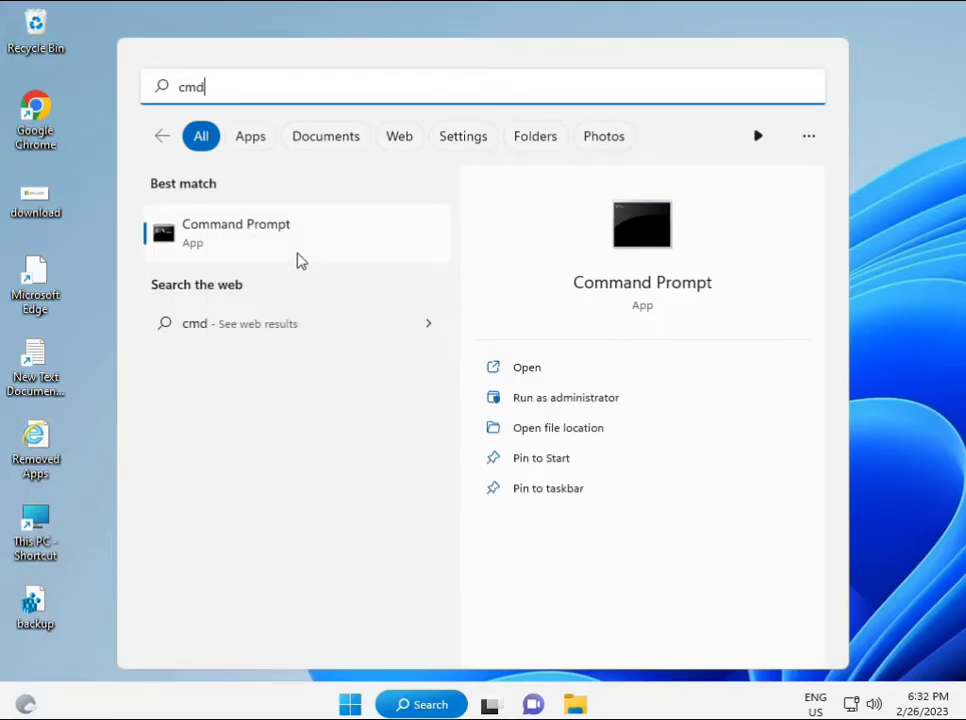
click(300, 260)
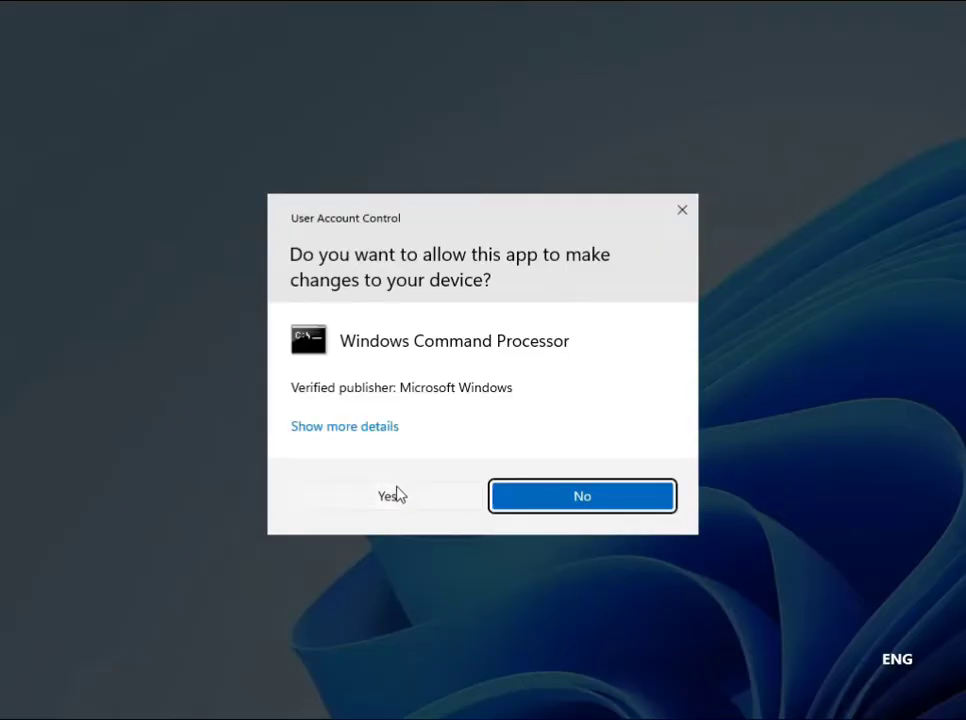
click(394, 490)
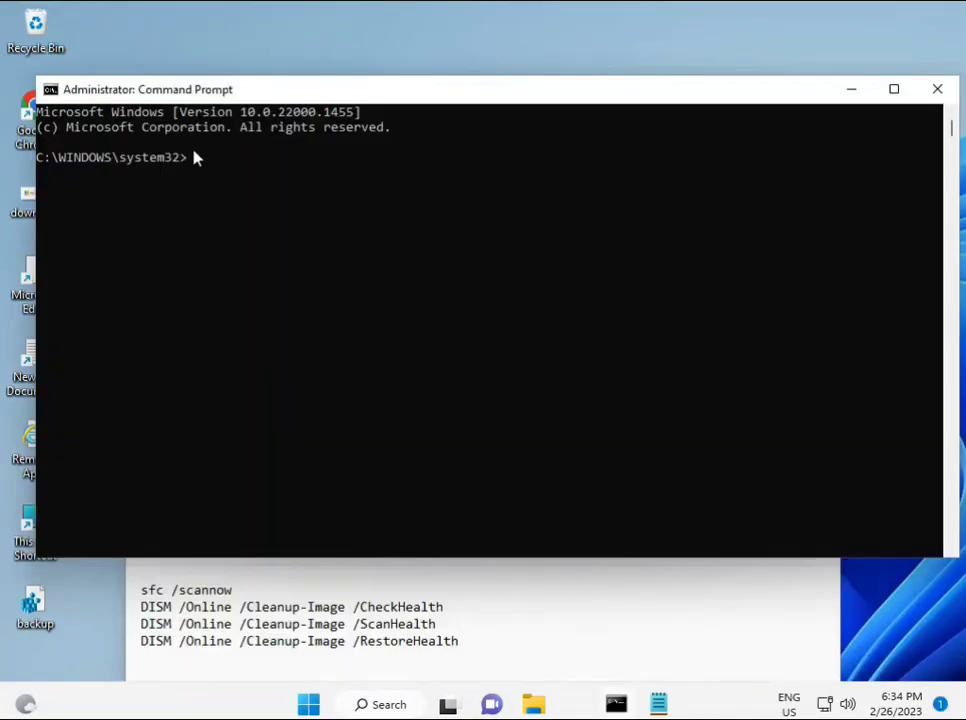
- Run sfc /scannow and let verification reach 100% with no integrity violations
click(195, 157)
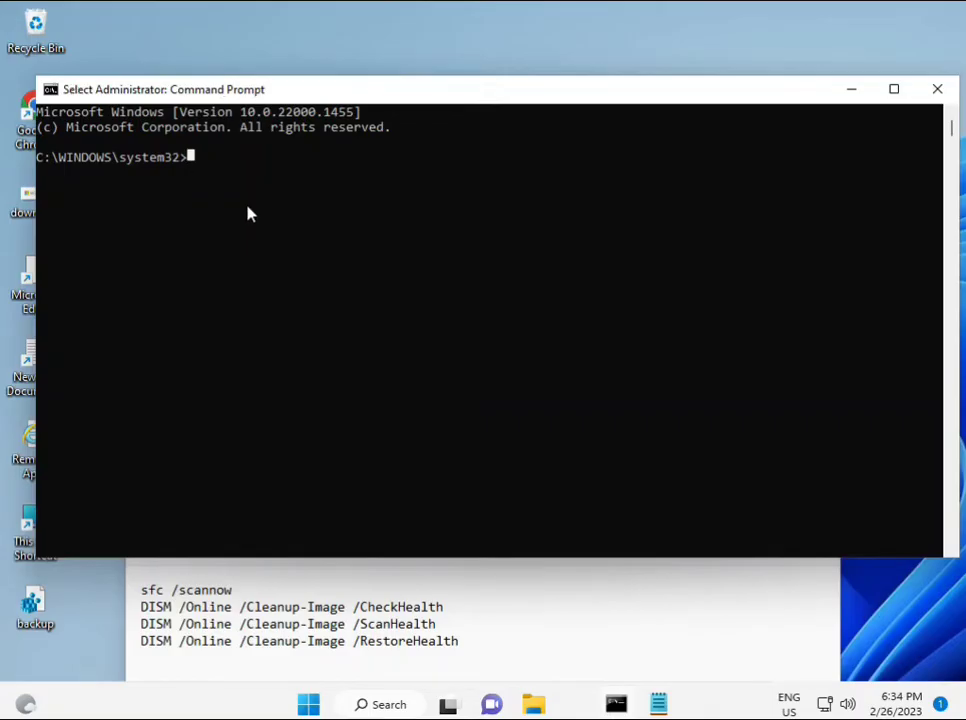
text(sca)
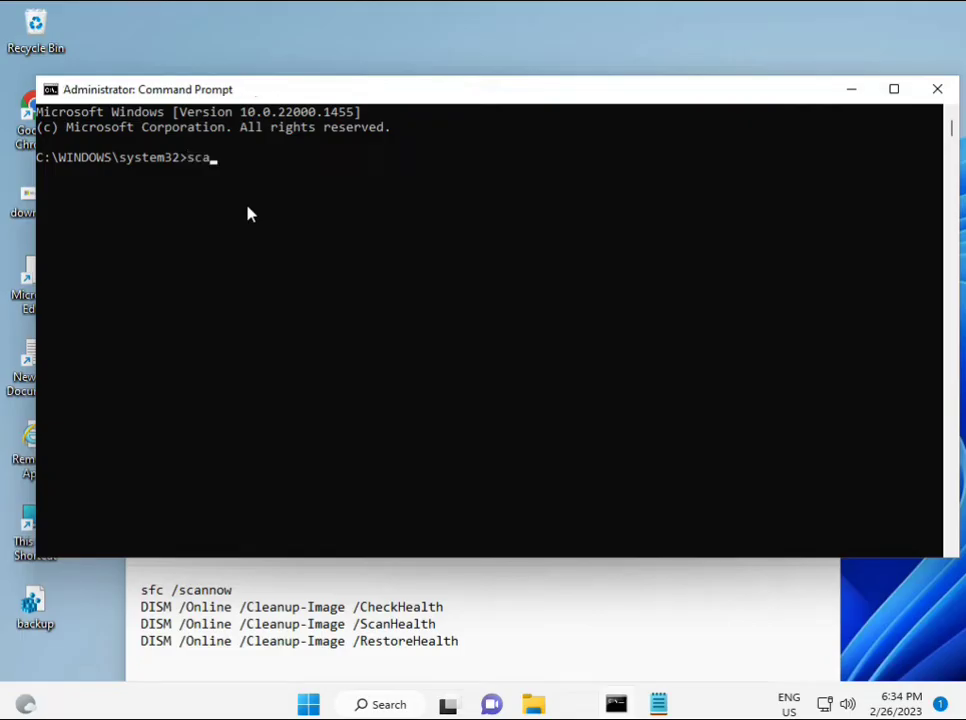
key(BackSpace)
key(BackSpace)
key(BackSpace)
text(sfc )
text(/sca)
text(nnow)
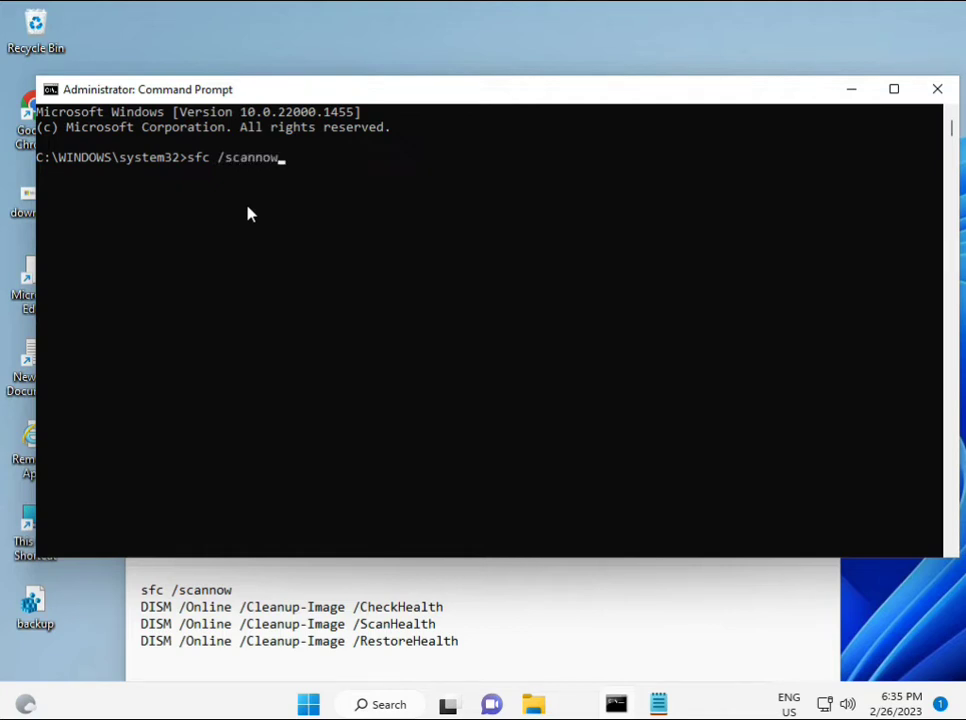
key(Return)
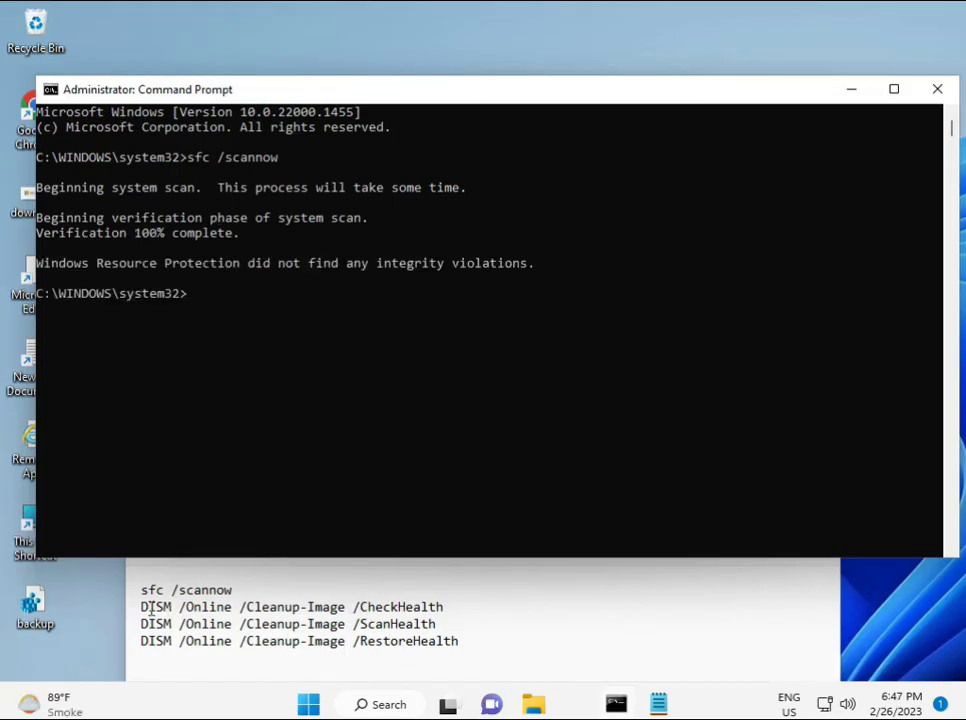
- Copy the DISM CheckHealth command line from the Notepad notes
drag(141, 607, 453, 607)
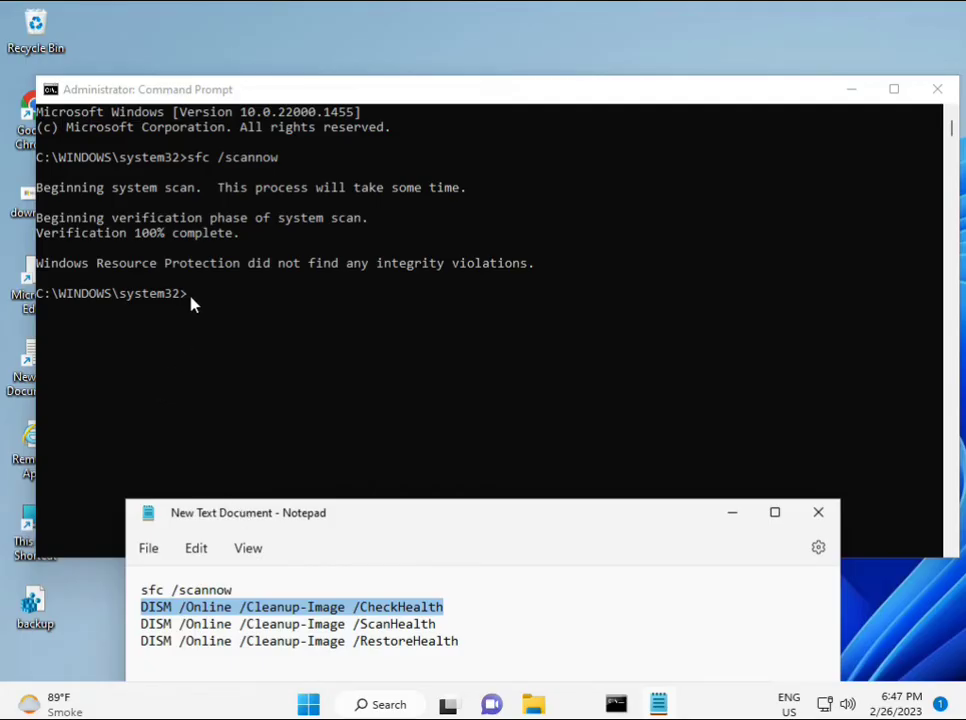
right_click(258, 609)
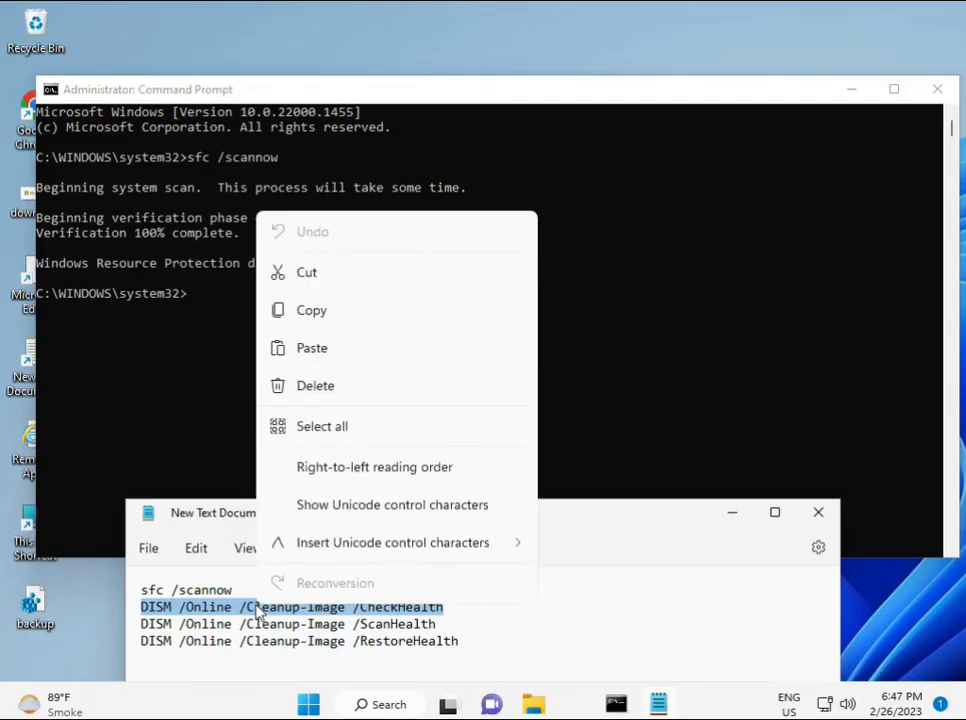
click(300, 312)
- Paste DISM /Online /Cleanup-Image /CheckHealth via the console window menu and run it
click(194, 302)
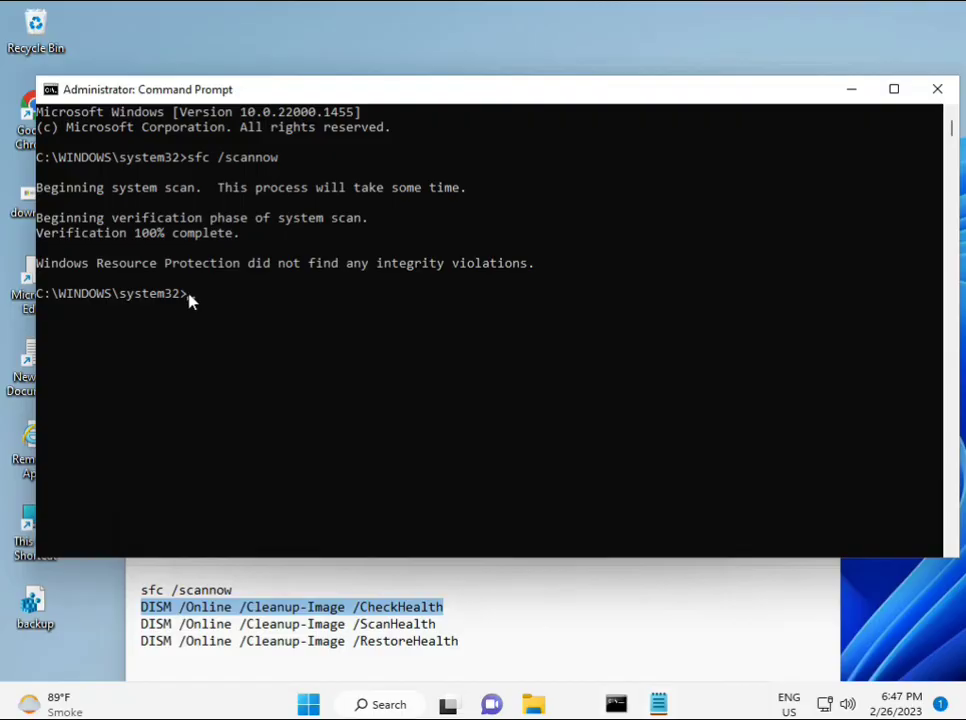
right_click(80, 89)
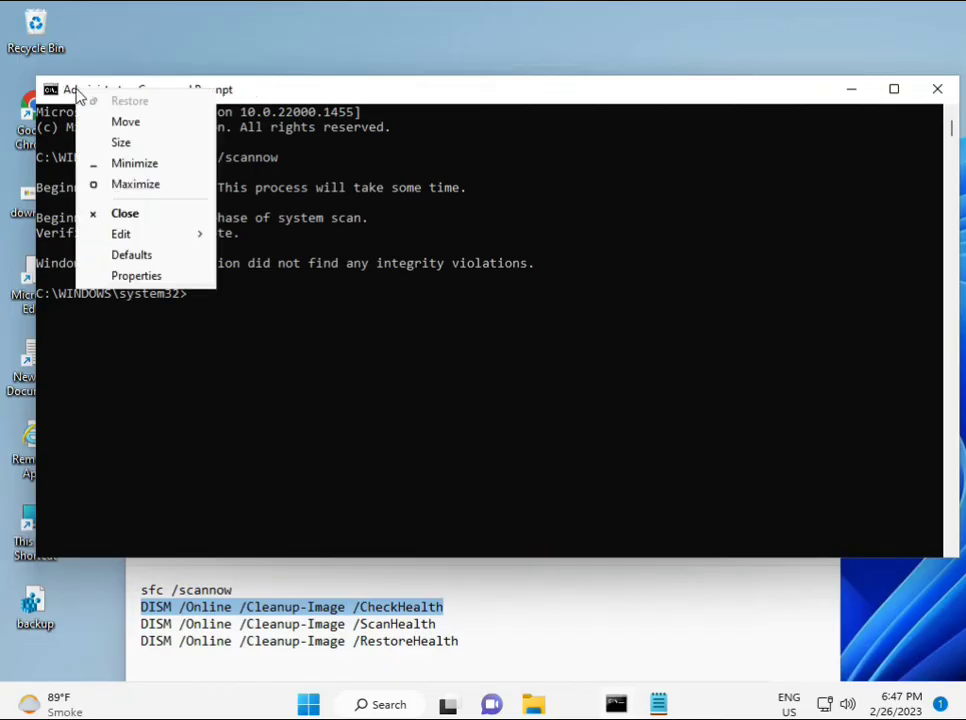
mouse_move(145, 234)
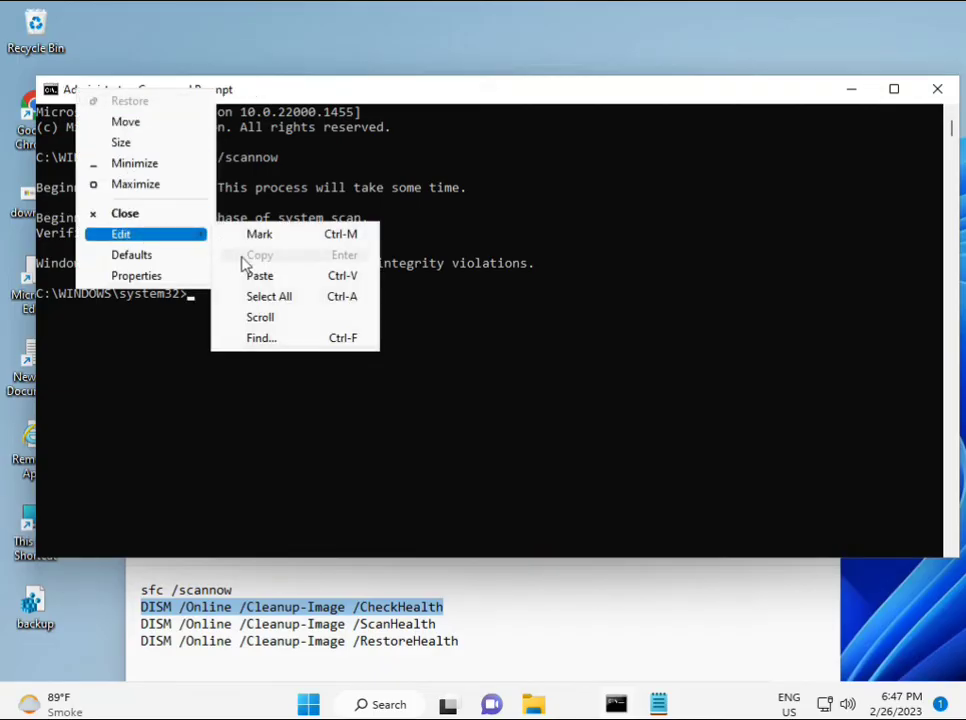
click(252, 276)
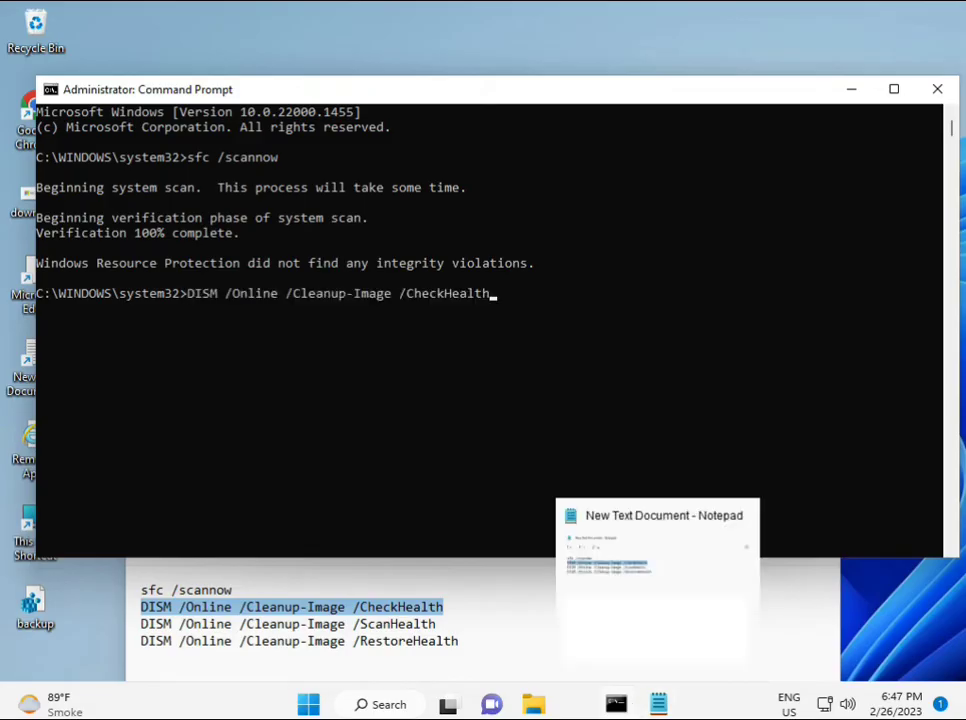
click(191, 300)
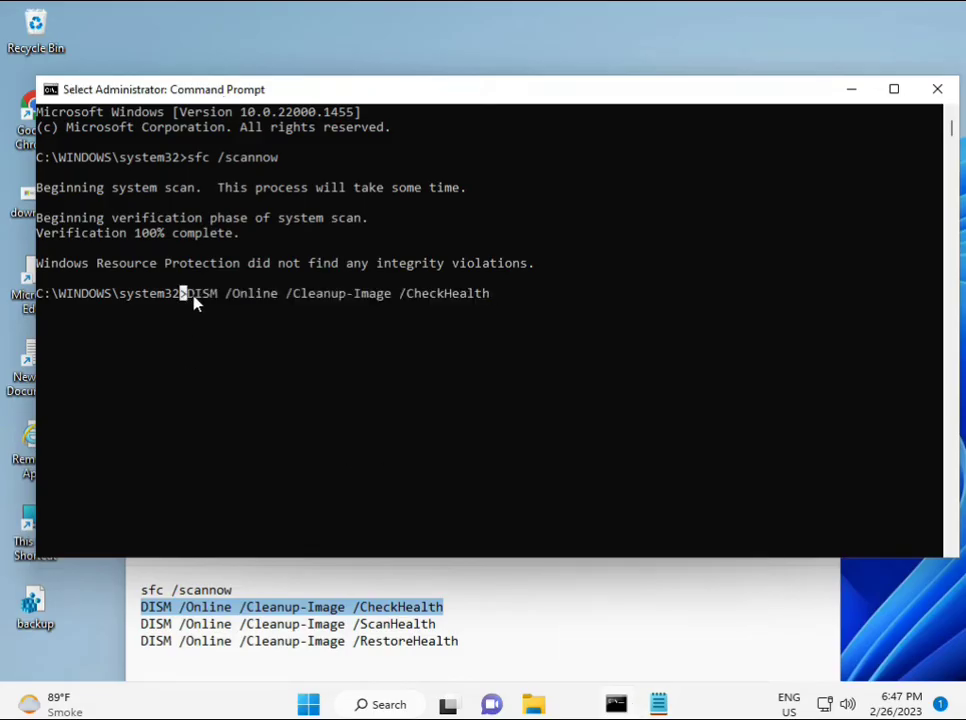
key(Escape)
key(Return)
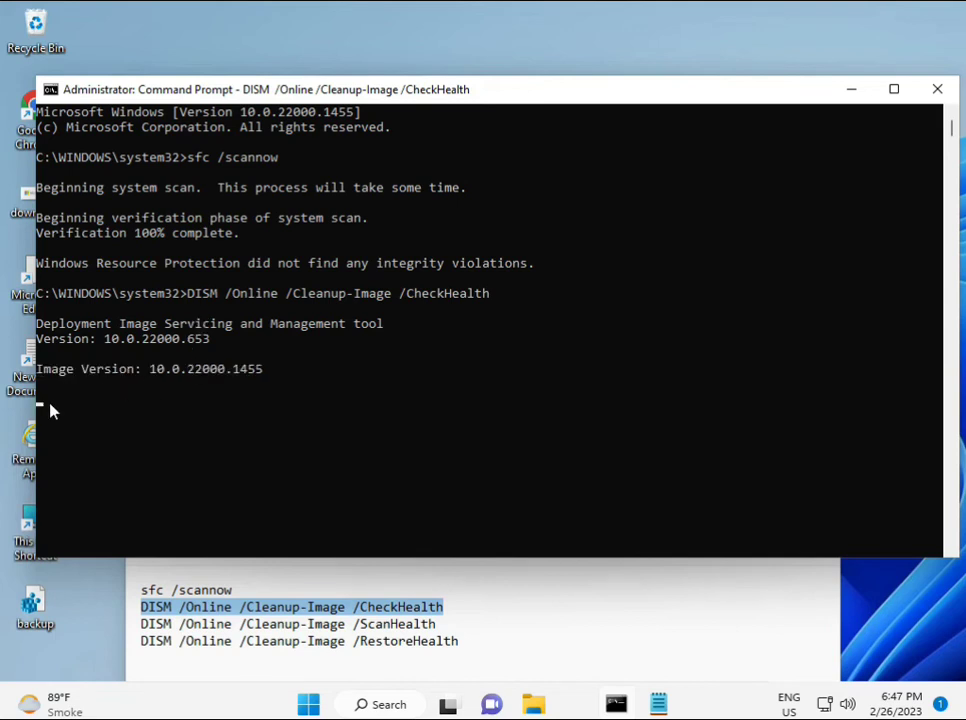
- Copy the DISM ScanHealth command line from the Notepad notes
click(141, 624)
shift+click(457, 625)
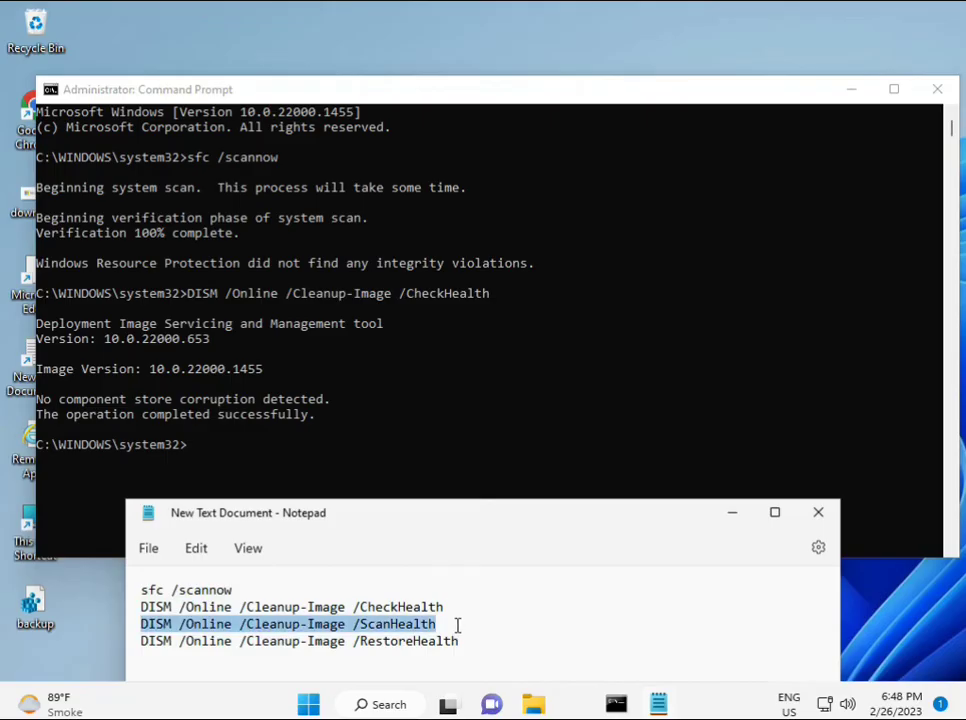
right_click(430, 634)
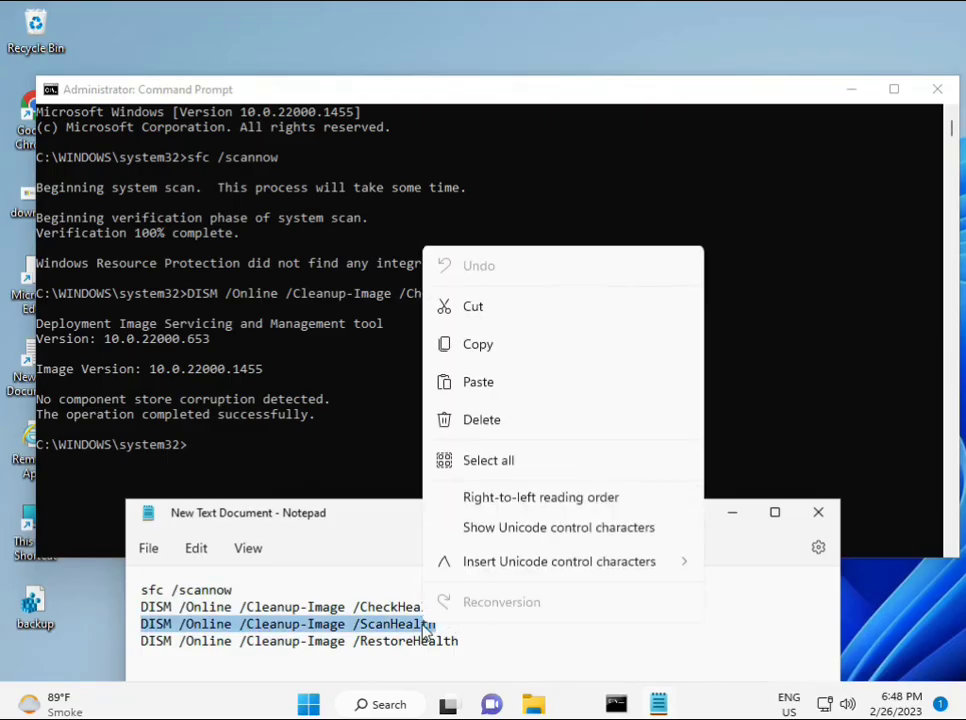
click(470, 352)
- Paste the ScanHealth command into the console with a right-click and run it
click(226, 458)
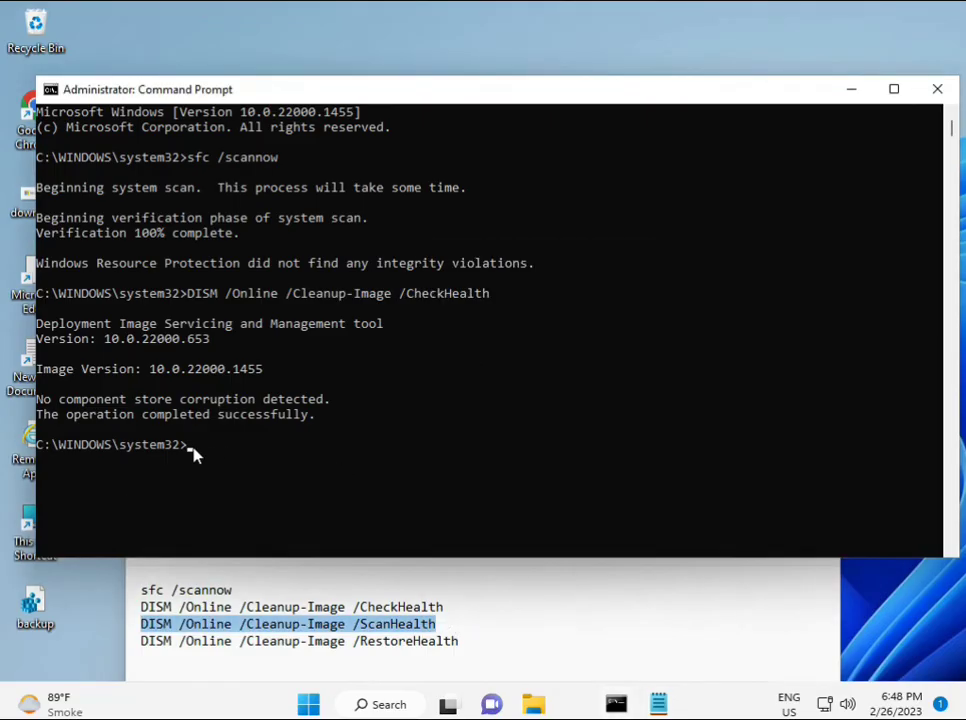
click(193, 453)
right_click(195, 454)
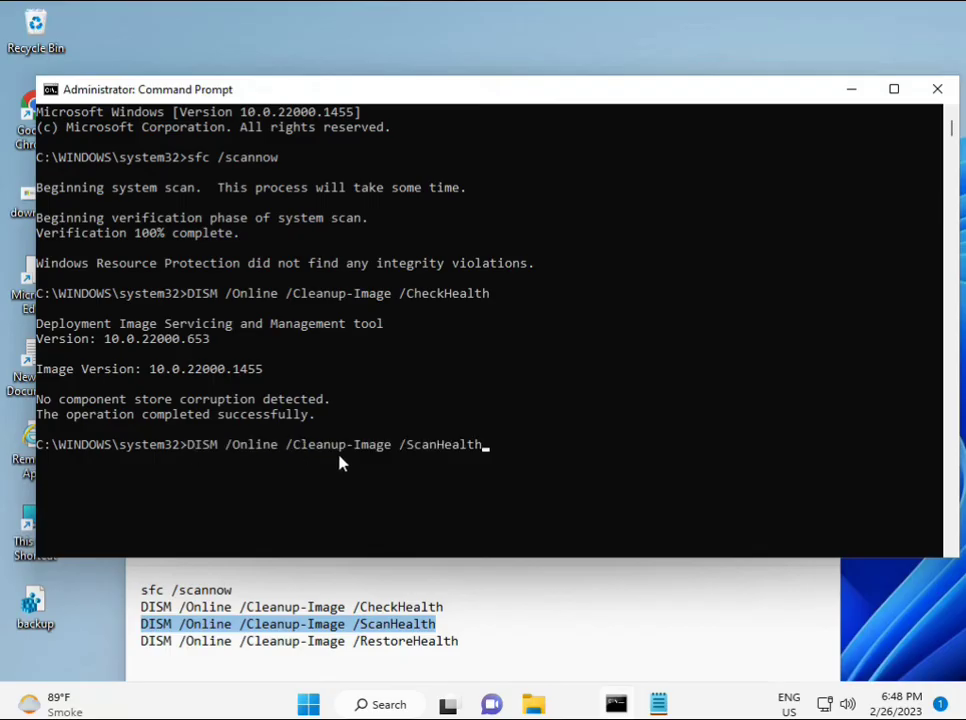
key(Return)
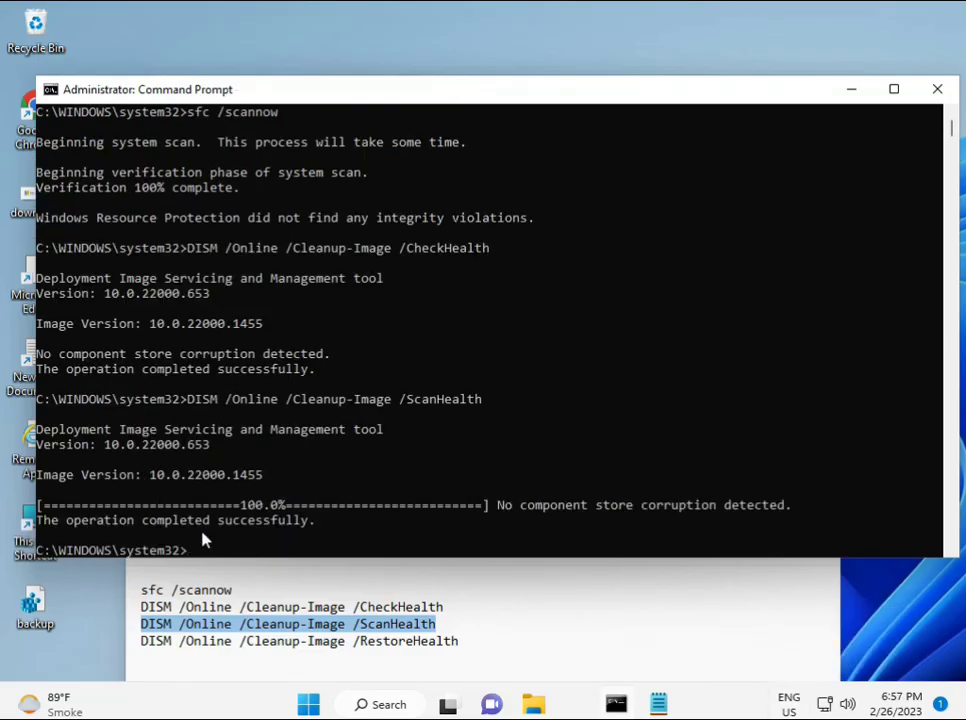
- Copy the DISM RestoreHealth command line from the Notepad notes
drag(218, 520, 317, 524)
click(230, 645)
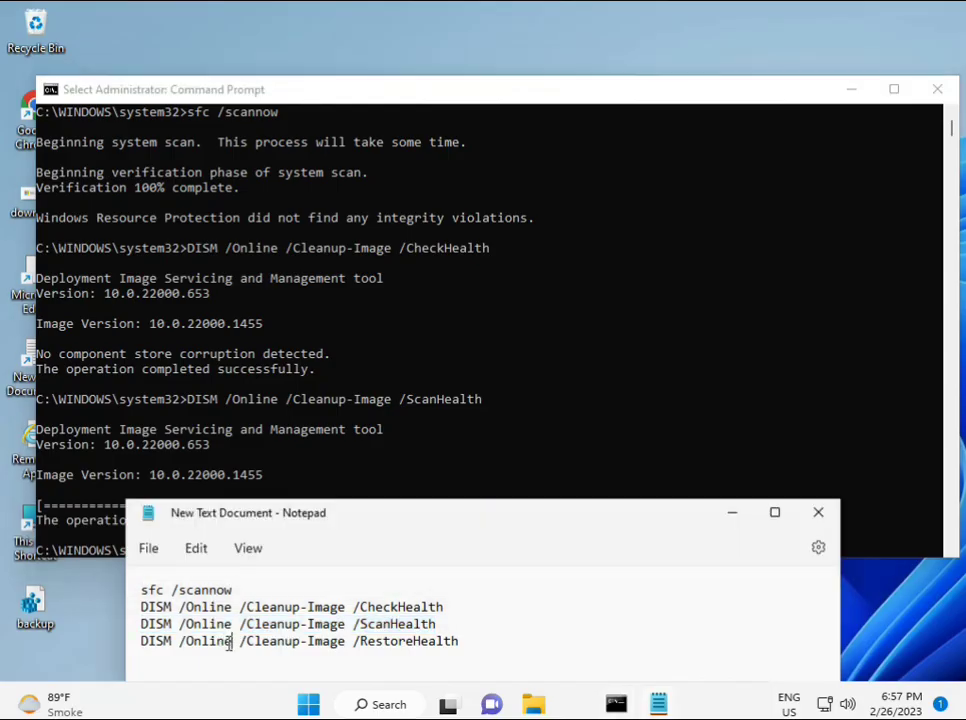
triple_click(230, 645)
right_click(231, 648)
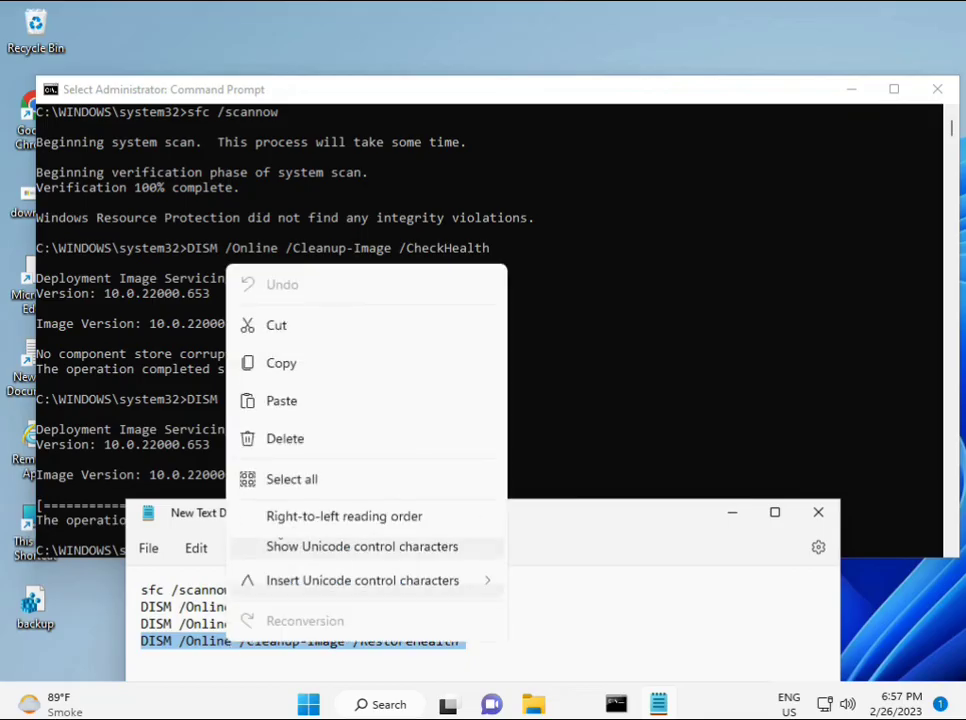
click(317, 368)
- Paste DISM /Online /Cleanup-Image /RestoreHealth with Ctrl+V and start it running
click(272, 489)
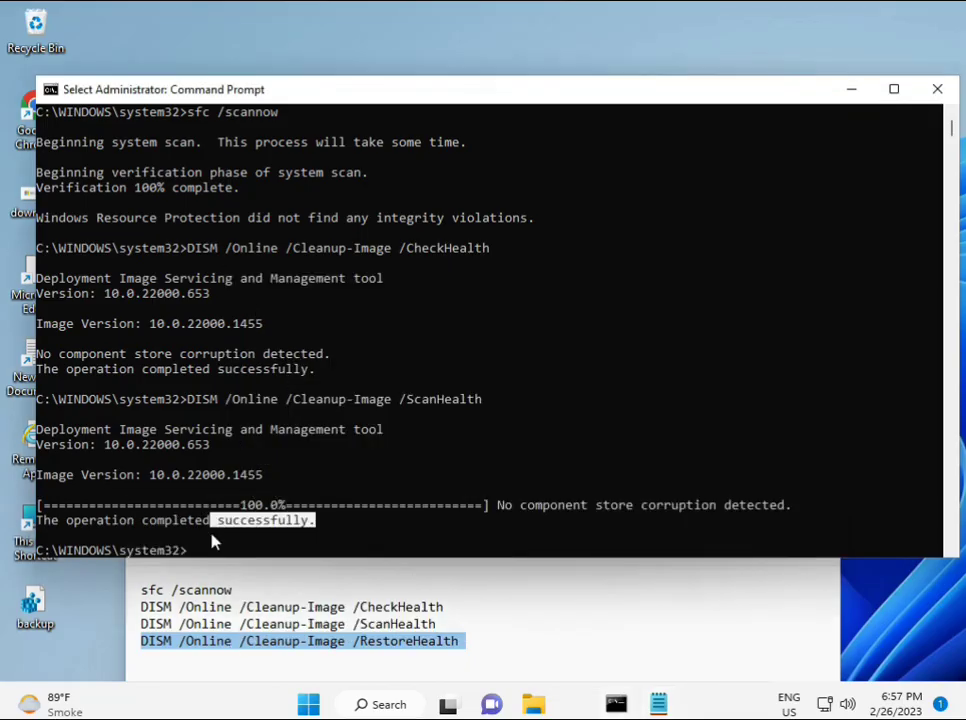
click(191, 556)
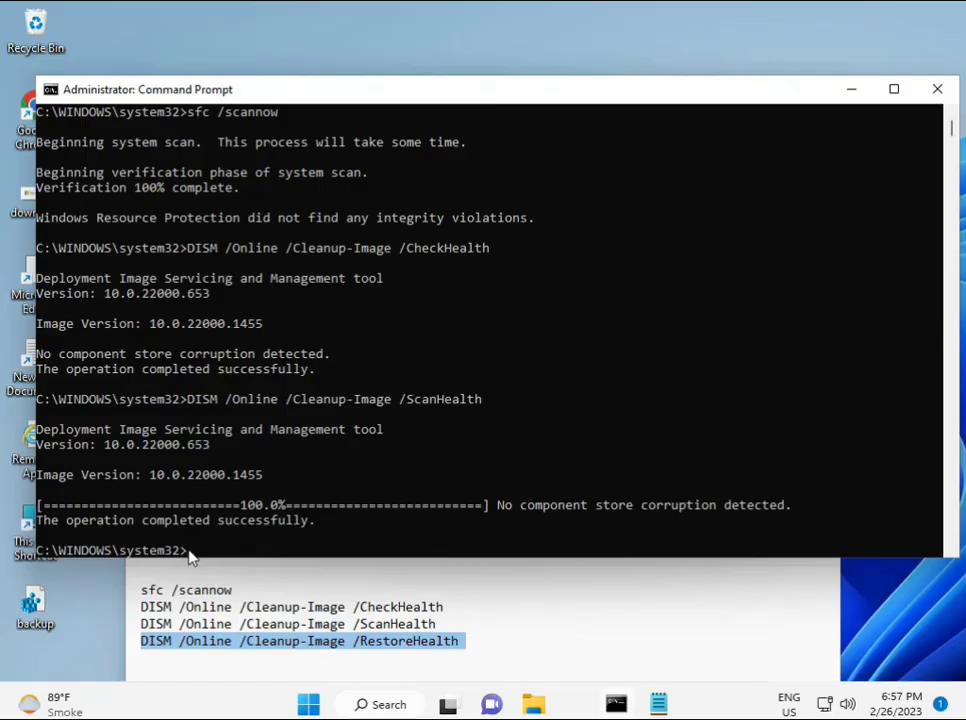
key(ctrl+v)
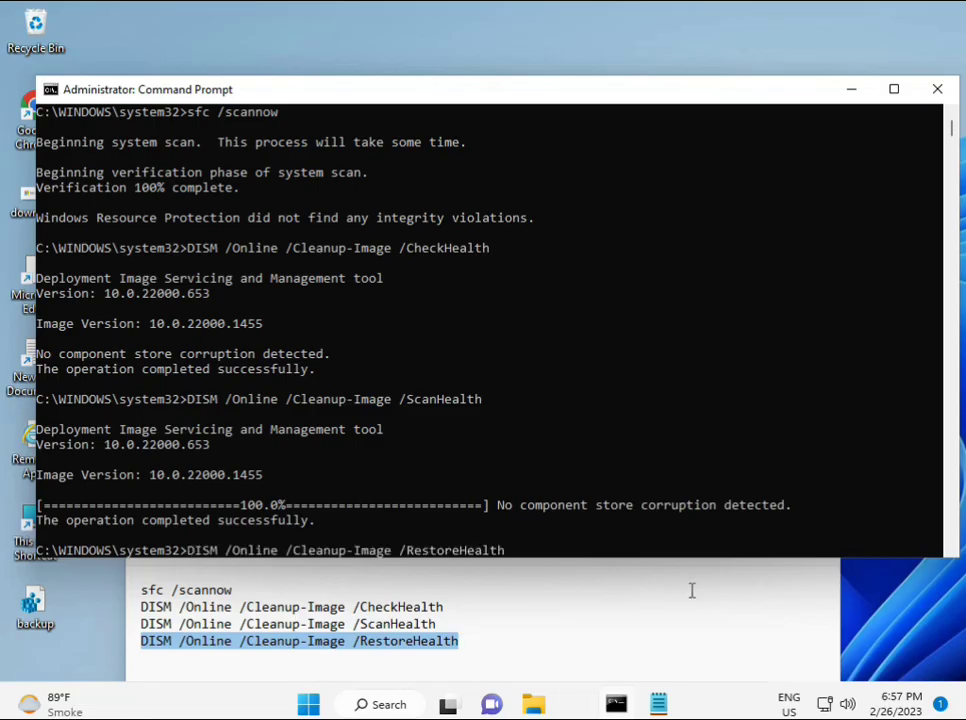
scroll(586, 453, down, 5)
scroll(569, 455, down, 4)
scroll(457, 438, up, 7)
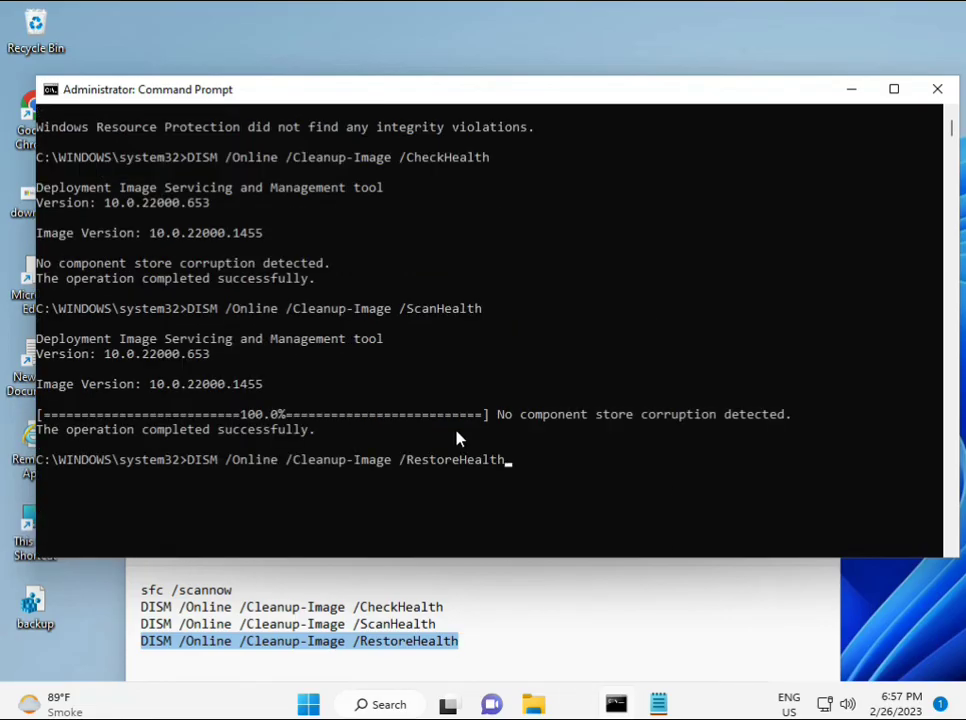
scroll(457, 438, up, 2)
mouse_move(952, 130)
mouse_down()
mouse_move(955, 143)
mouse_move(953, 130)
mouse_up()
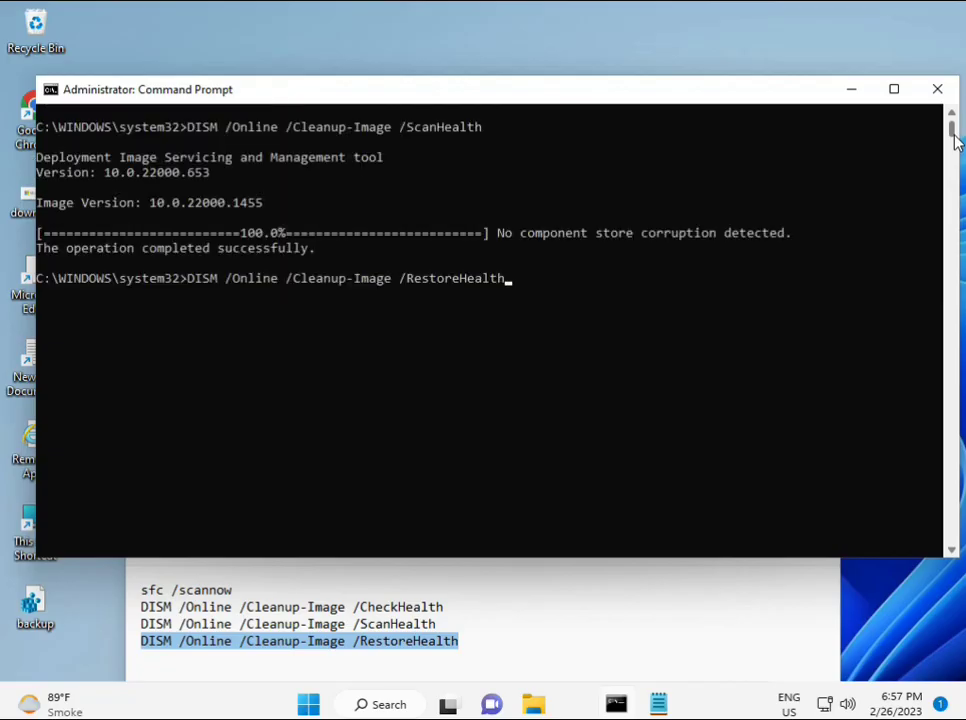
click(194, 280)
key(Return)
key(Return)
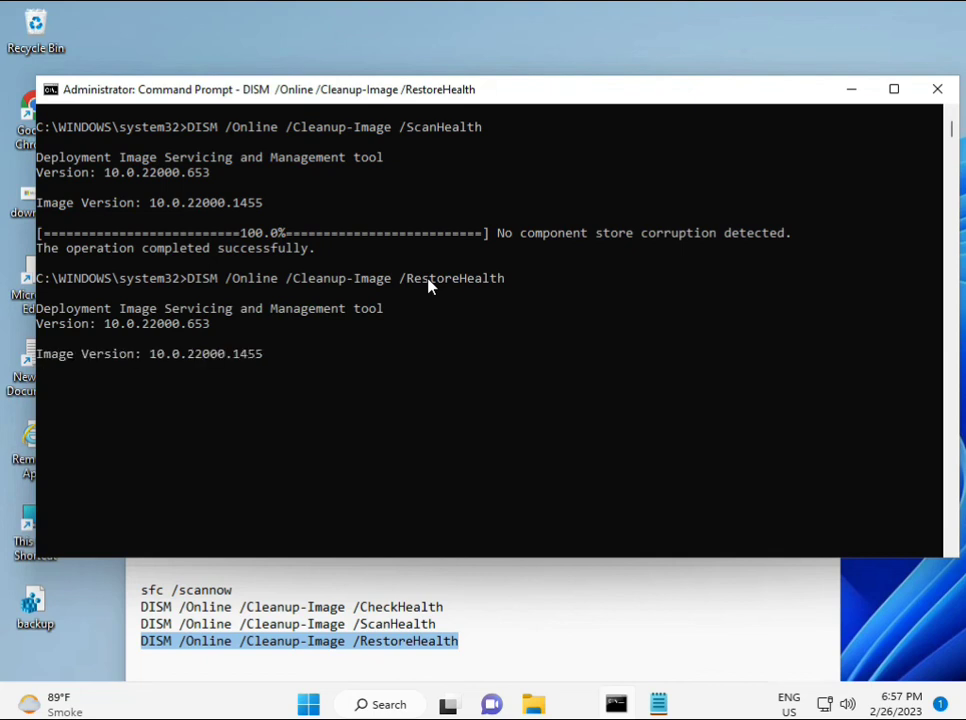